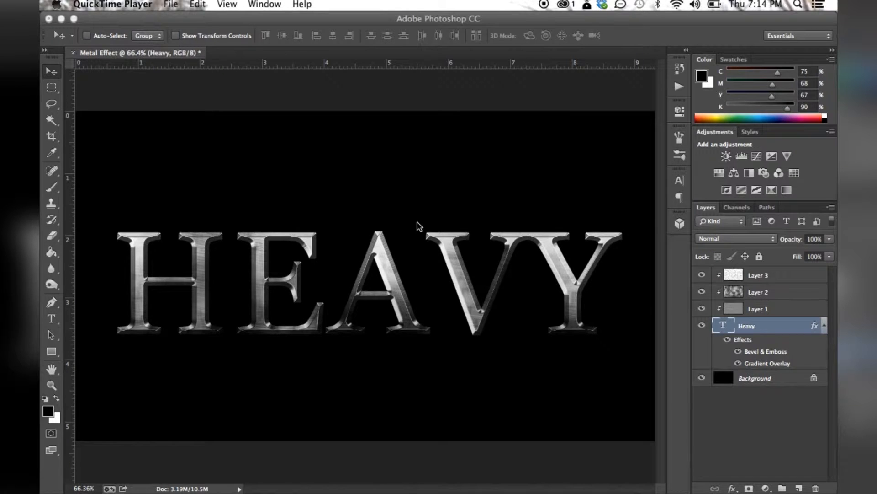
Insert some test letters between the E and A of the HEAVY text, then delete them
{"action": "left_click", "coordinate": [51, 319]}
{"action": "left_click", "coordinate": [343, 263]}
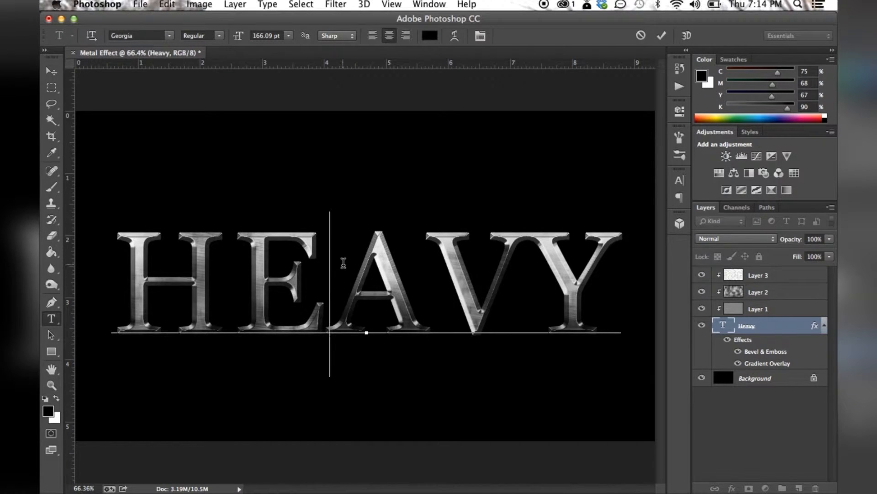
{"action": "type", "text": "hdfhsfb"}
{"action": "key", "text": "BackSpace"}
{"action": "key", "text": "BackSpace"}
{"action": "key", "text": "BackSpace"}
{"action": "key", "text": "BackSpace"}
{"action": "key", "text": "BackSpace"}
{"action": "key", "text": "BackSpace"}
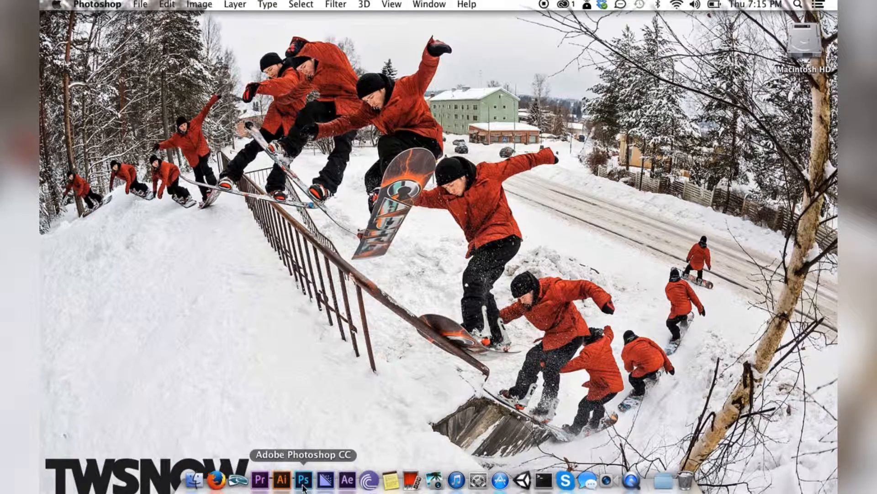
{"action": "left_click", "coordinate": [303, 480]}
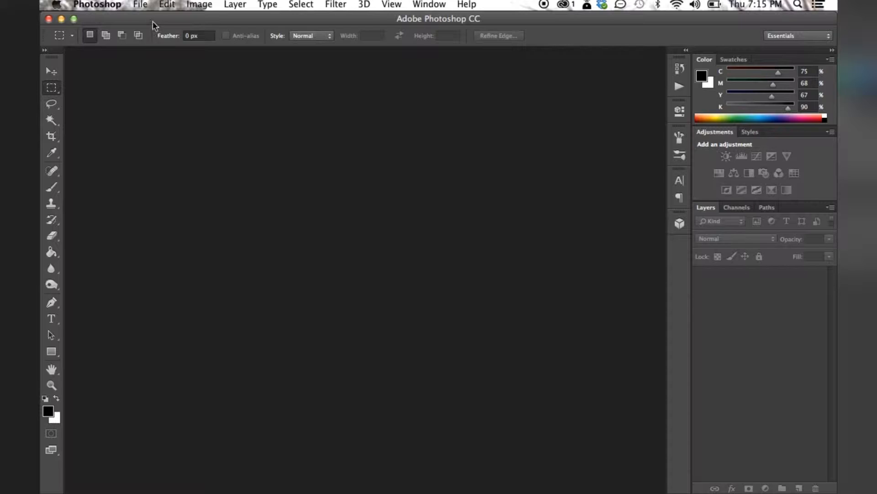
Create a new document named Metal, 11 x 11 inches at 150 pixels/inch, RGB Color, with a white background
{"action": "left_click", "coordinate": [141, 5]}
{"action": "left_click", "coordinate": [143, 18]}
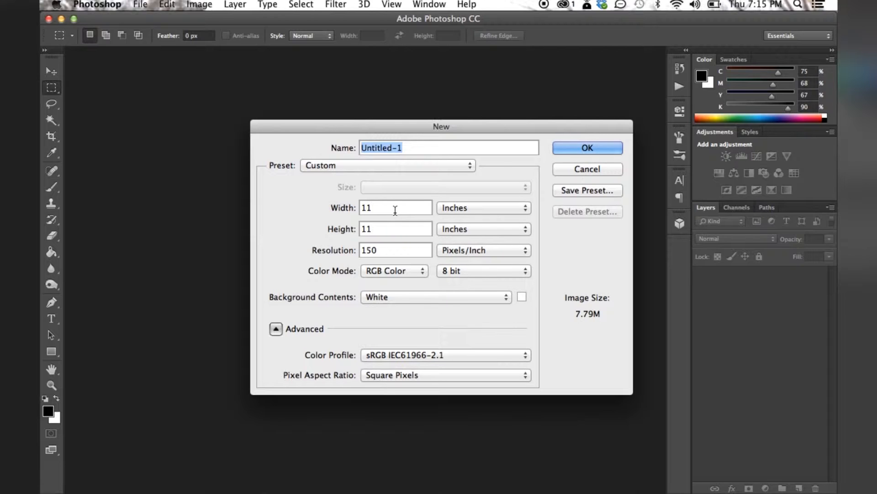
{"action": "type", "text": "Metal"}
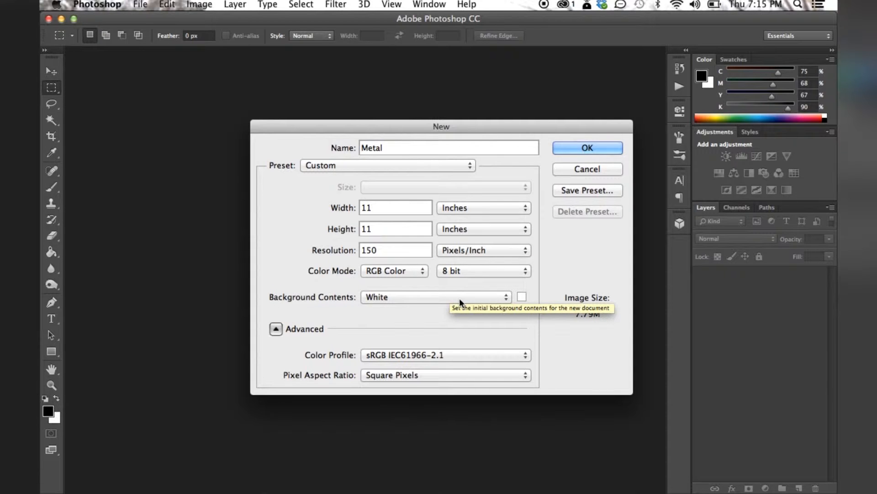
{"action": "left_click", "coordinate": [567, 149]}
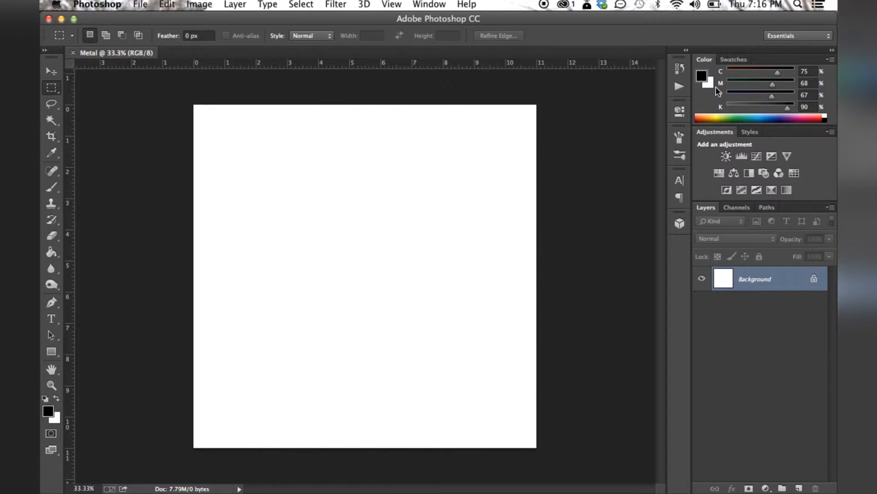
Fill the Background layer with the black foreground color using the Paint Bucket
{"action": "left_click", "coordinate": [54, 257]}
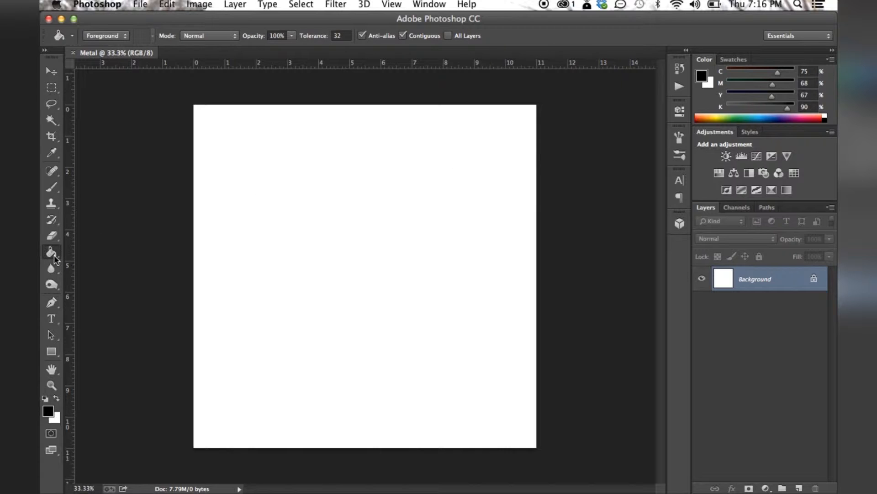
{"action": "left_click", "coordinate": [305, 231]}
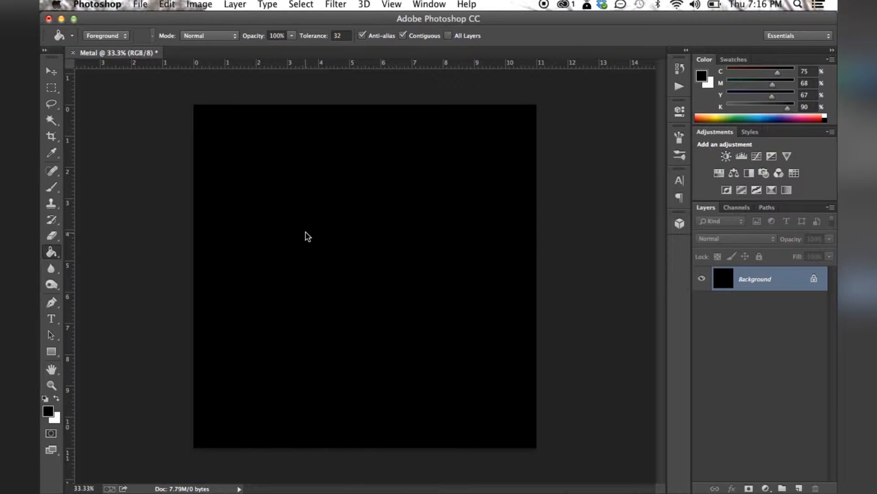
{"action": "key", "text": "v"}
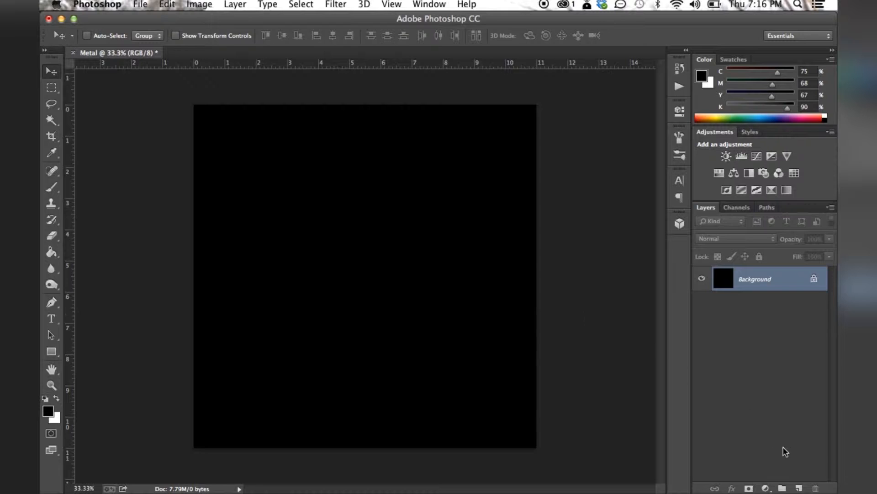
Add a new layer above the background and fill it with light gray c3c3c3 in Normal mode at 100% opacity
{"action": "left_click", "coordinate": [799, 487]}
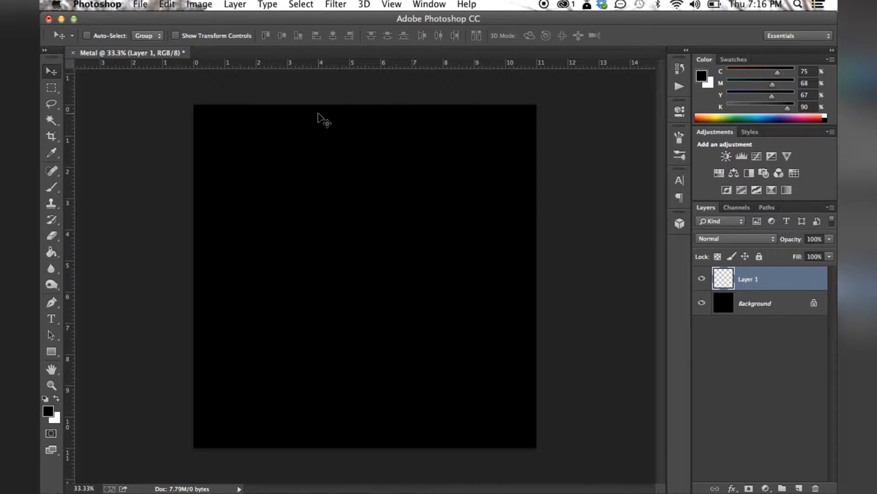
{"action": "left_click", "coordinate": [170, 5]}
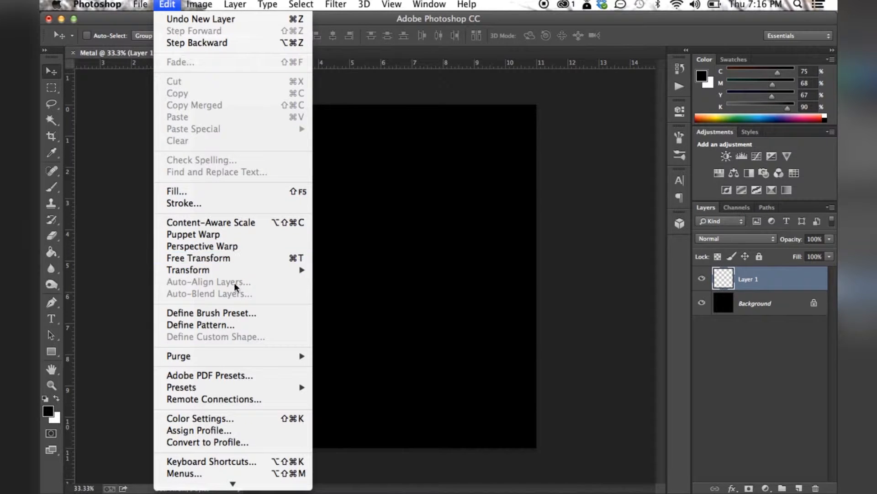
{"action": "left_click", "coordinate": [225, 191]}
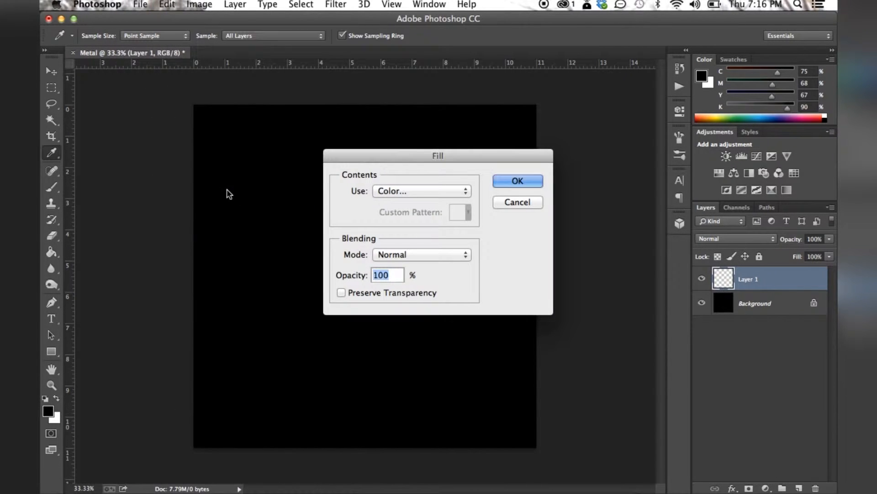
{"action": "left_click", "coordinate": [423, 191]}
{"action": "left_click", "coordinate": [423, 192]}
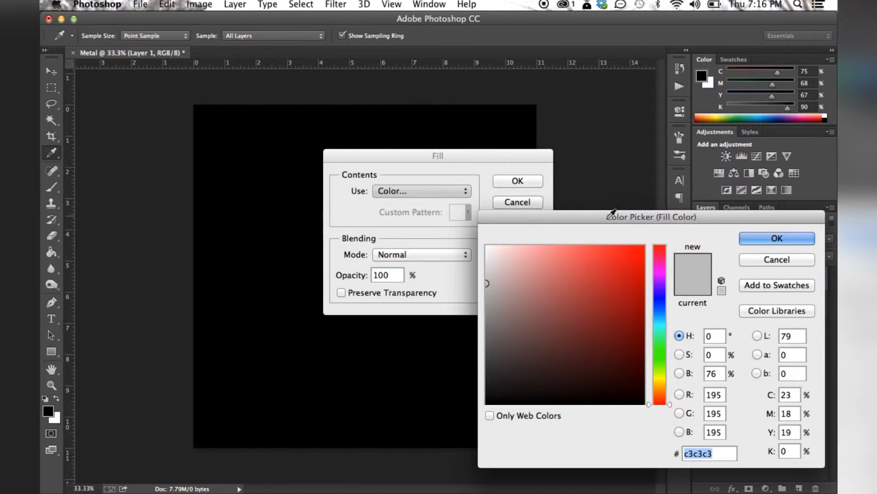
{"action": "left_click_drag", "start_coordinate": [623, 215], "coordinate": [470, 118]}
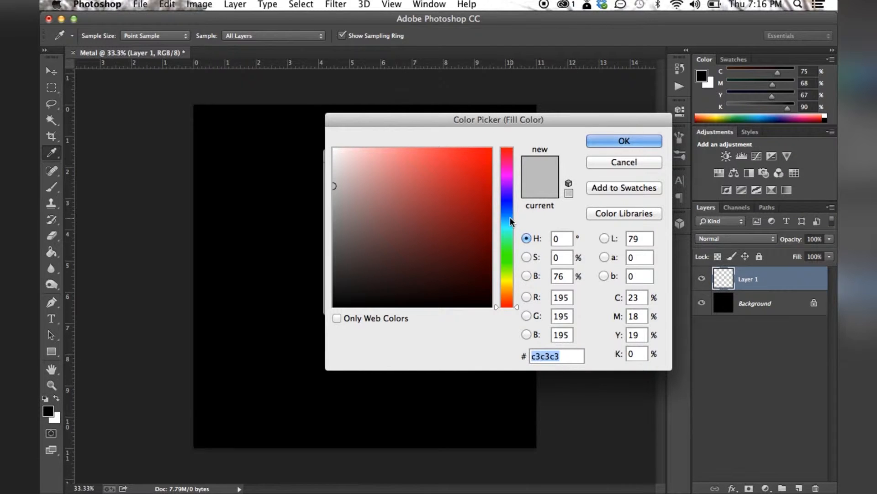
{"action": "left_click", "coordinate": [623, 140]}
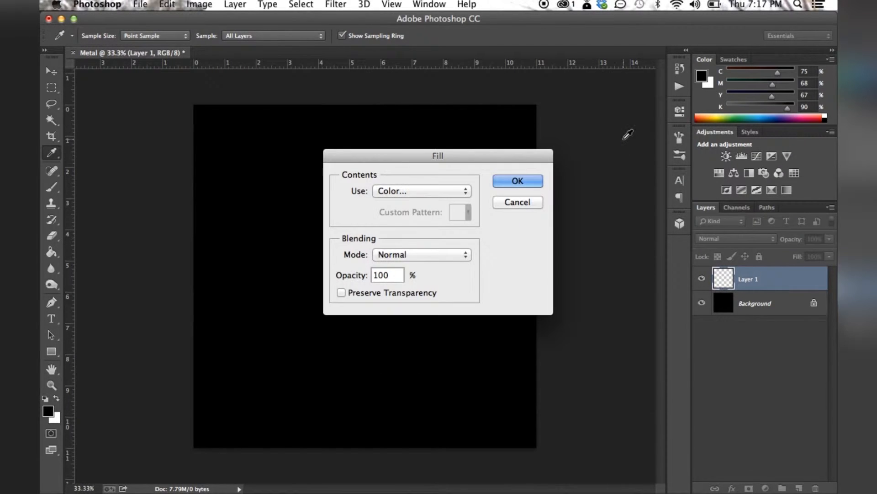
{"action": "left_click", "coordinate": [520, 180]}
Apply Add Noise to the gray layer with amount 150.65%, Gaussian distribution and Monochromatic enabled
{"action": "left_click", "coordinate": [335, 3]}
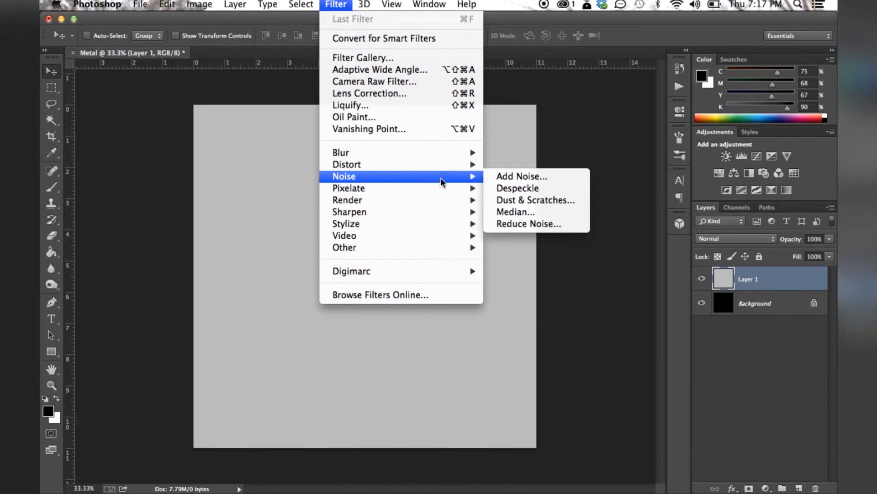
{"action": "left_click", "coordinate": [504, 177]}
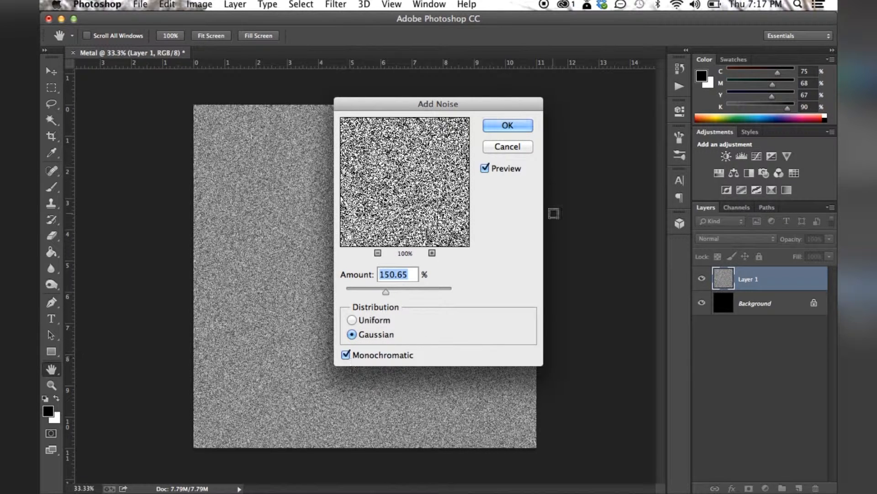
{"action": "left_click", "coordinate": [516, 128]}
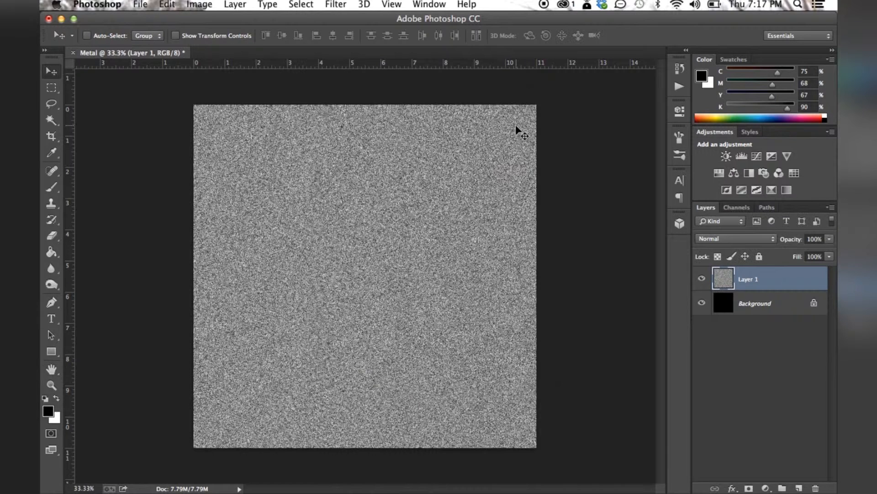
Apply Motion Blur to the noise layer with an angle of -10° and a distance of 200 pixels
{"action": "left_click", "coordinate": [341, 4]}
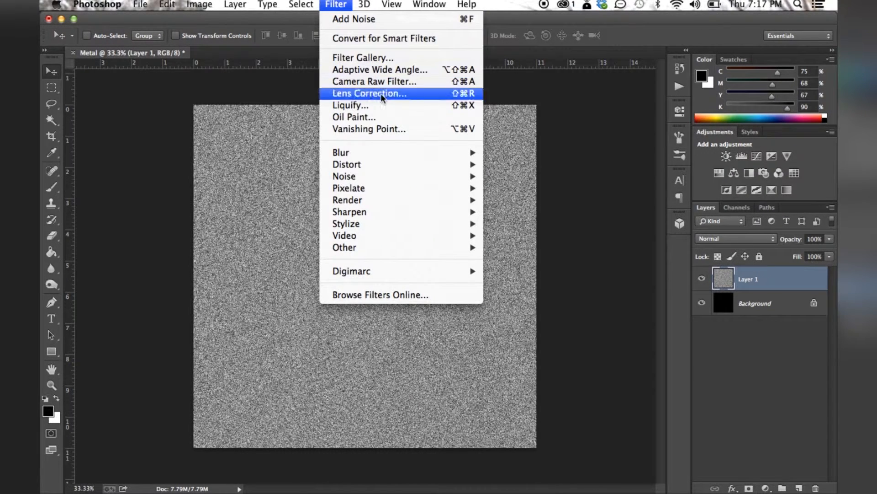
{"action": "mouse_move", "coordinate": [429, 157]}
{"action": "left_click", "coordinate": [544, 267]}
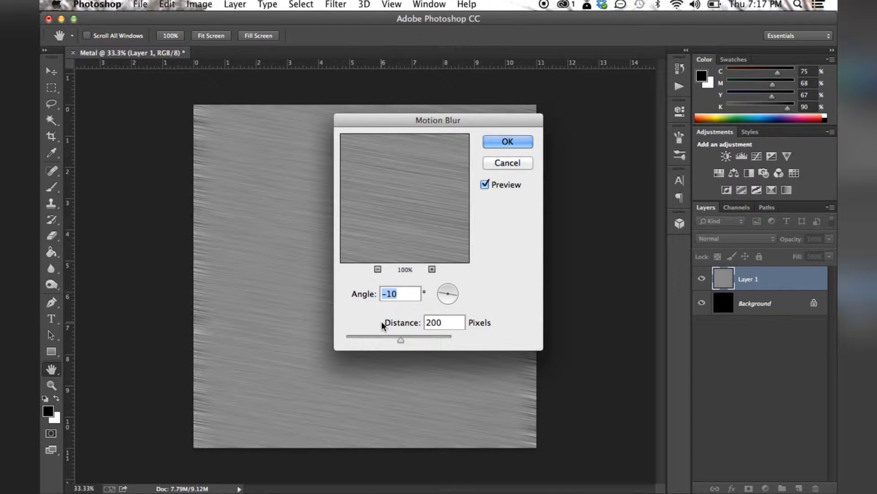
{"action": "left_click", "coordinate": [529, 145]}
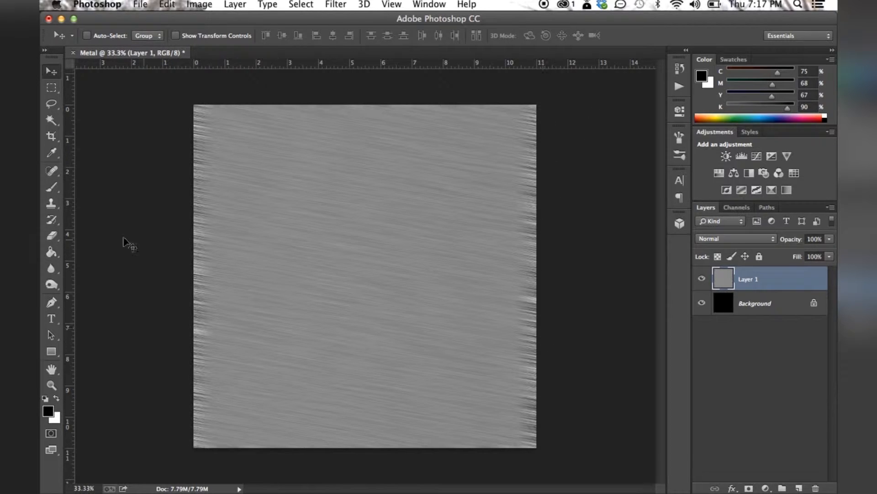
Crop the canvas to about 9.3 x 7.2 inches, cutting off the uneven blurred edges of the texture
{"action": "left_click", "coordinate": [51, 136]}
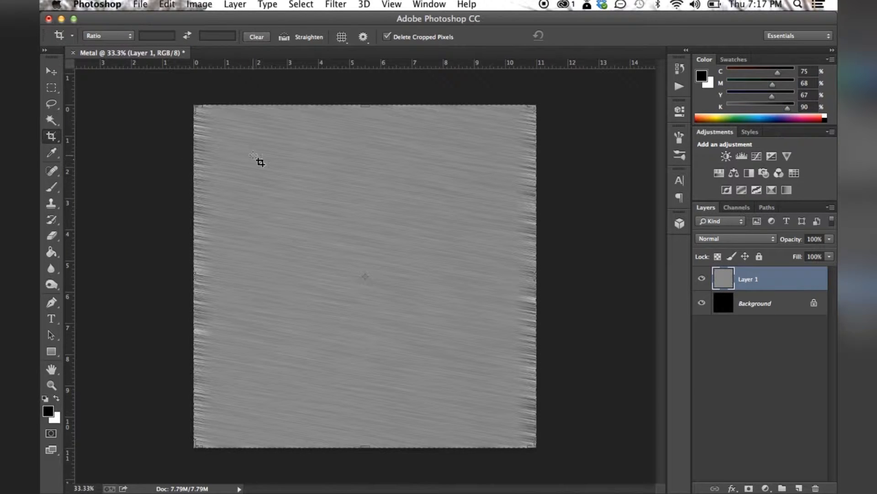
{"action": "left_click_drag", "start_coordinate": [195, 268], "coordinate": [208, 269]}
{"action": "left_click_drag", "start_coordinate": [525, 282], "coordinate": [510, 279]}
{"action": "left_click_drag", "start_coordinate": [363, 107], "coordinate": [361, 126]}
{"action": "left_click_drag", "start_coordinate": [373, 434], "coordinate": [369, 387]}
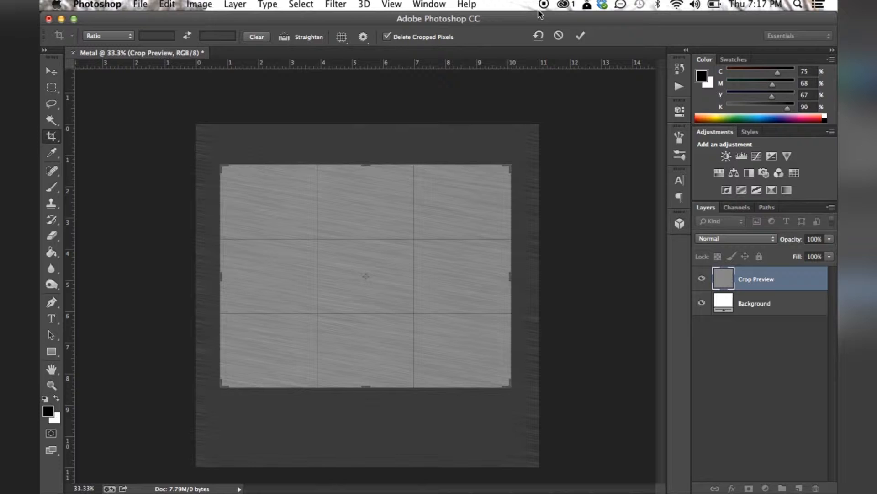
{"action": "left_click", "coordinate": [581, 35]}
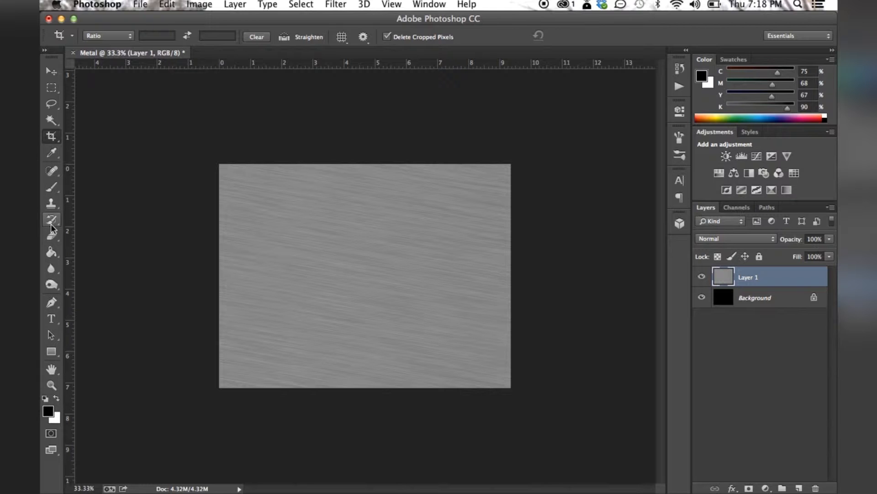
Add the text METAL on the canvas in black Arial Black at 95.68 pt
{"action": "key", "text": "t"}
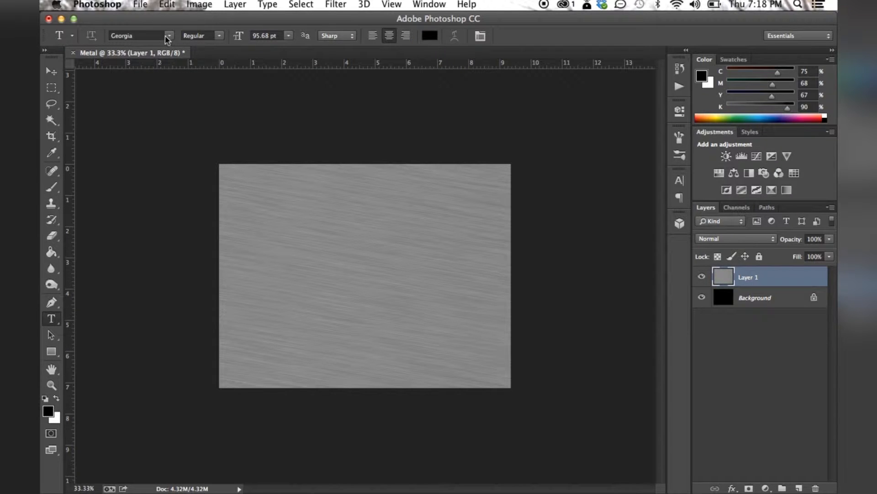
{"action": "left_click", "coordinate": [167, 37]}
{"action": "scroll", "coordinate": [196, 139], "scroll_direction": "up", "scroll_amount": 10}
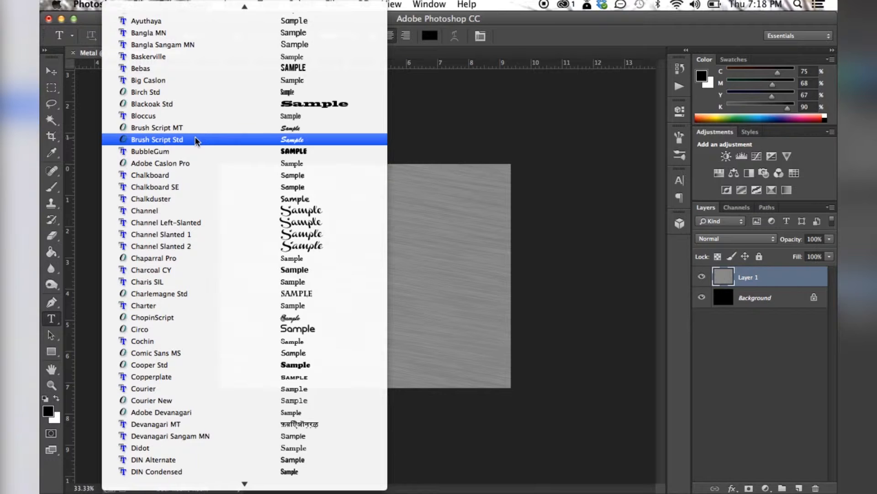
{"action": "scroll", "coordinate": [196, 139], "scroll_direction": "up", "scroll_amount": 5}
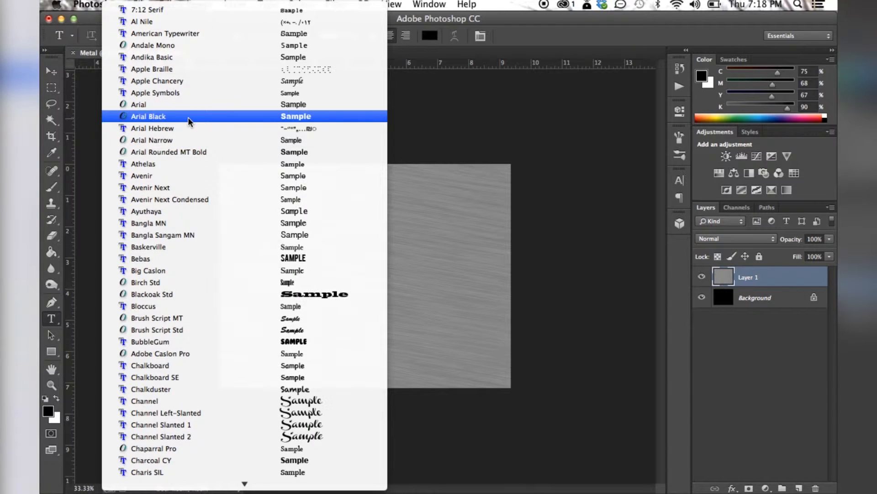
{"action": "left_click", "coordinate": [189, 121]}
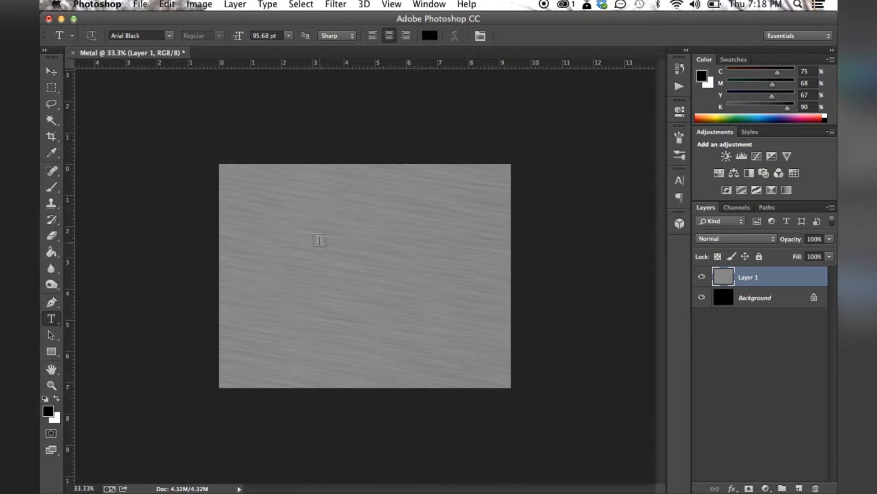
{"action": "left_click", "coordinate": [284, 249]}
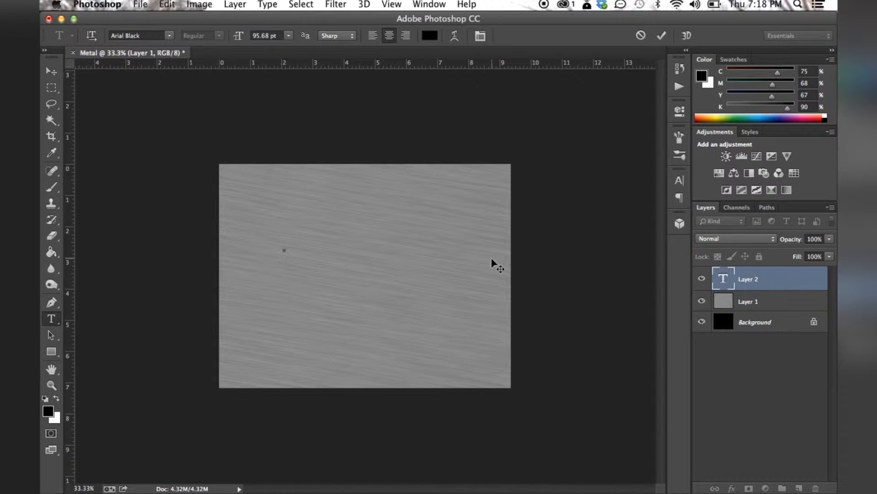
{"action": "type", "text": "METAL"}
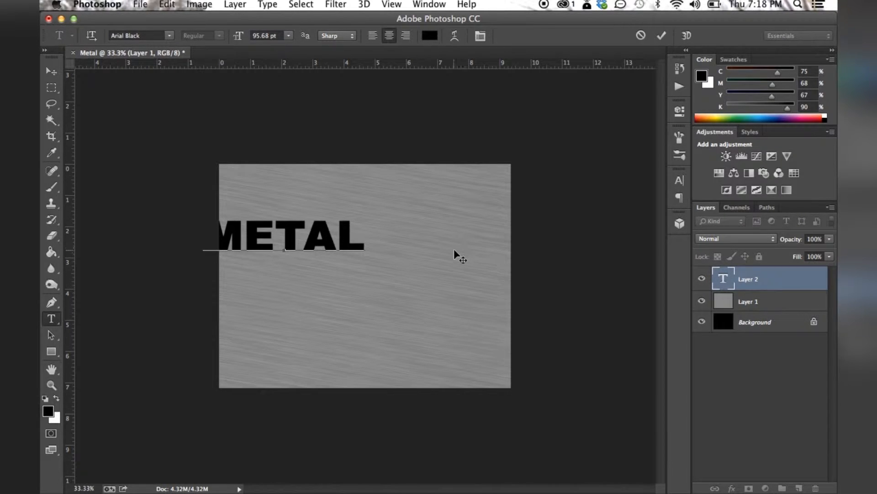
{"action": "left_click", "coordinate": [51, 71]}
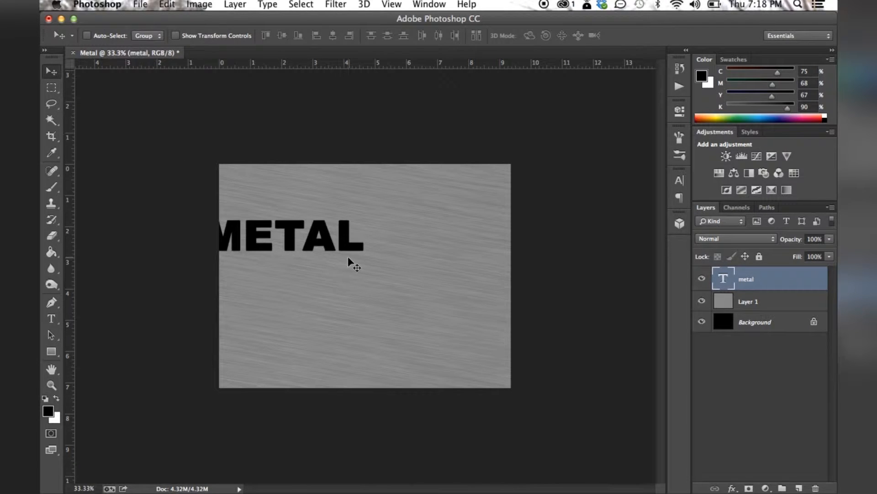
Center the METAL text on the canvas and scale it up proportionally with Free Transform to span nearly the full canvas width
{"action": "left_click_drag", "start_coordinate": [337, 248], "coordinate": [440, 281]}
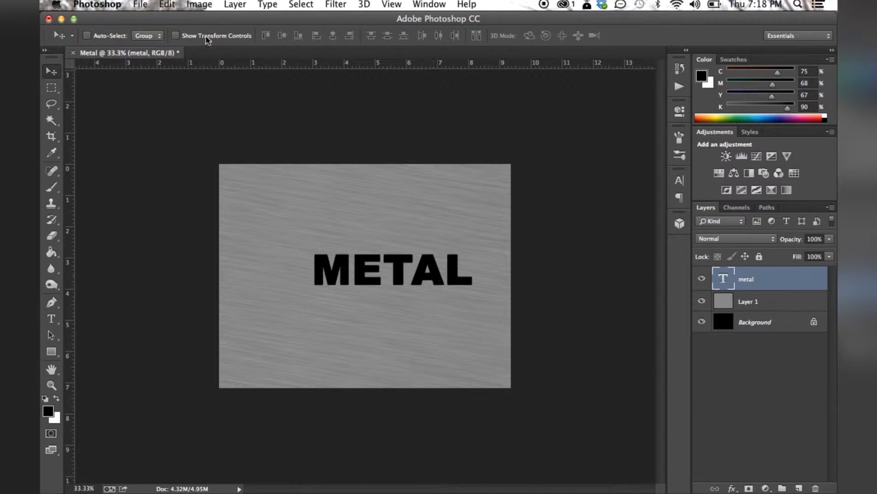
{"action": "left_click", "coordinate": [167, 4]}
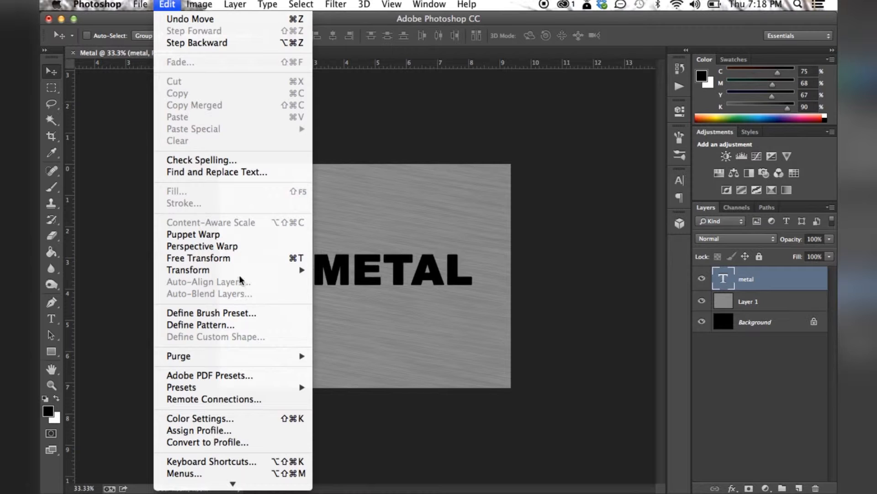
{"action": "mouse_move", "coordinate": [240, 272]}
{"action": "left_click", "coordinate": [328, 231]}
{"action": "left_click_drag", "start_coordinate": [312, 250], "coordinate": [251, 232]}
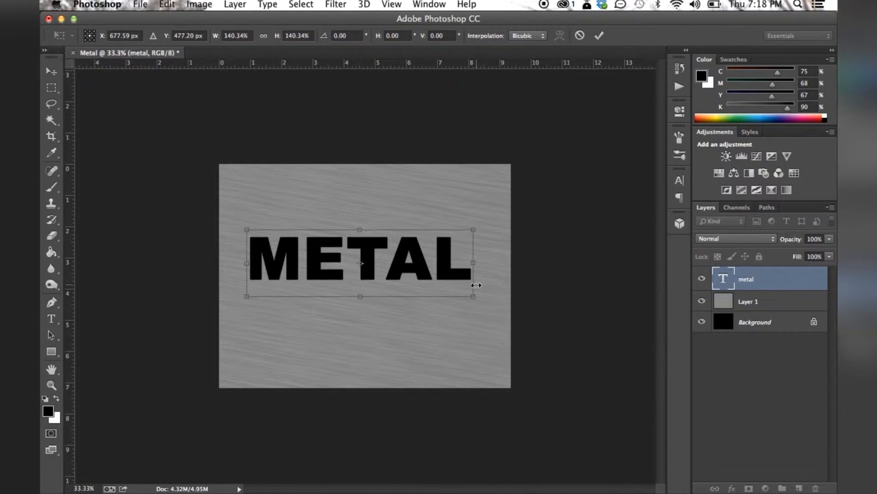
{"action": "left_click_drag", "start_coordinate": [472, 296], "coordinate": [499, 319]}
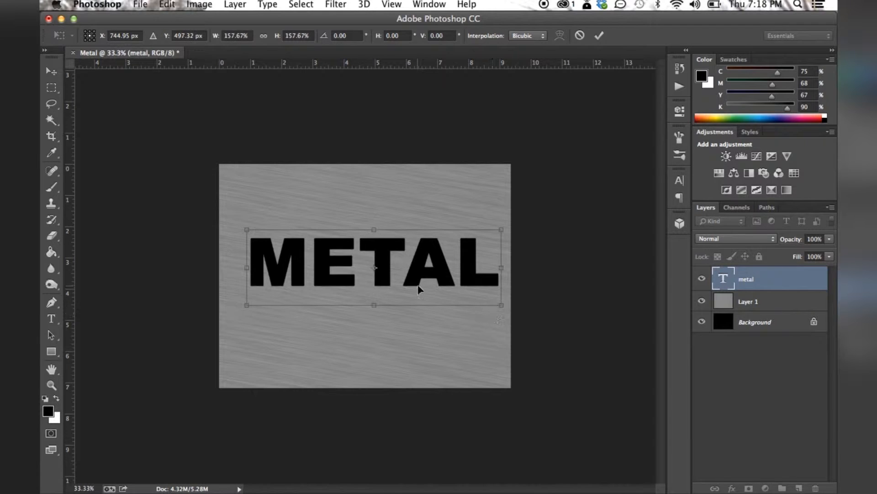
{"action": "left_click", "coordinate": [246, 232]}
{"action": "left_click_drag", "start_coordinate": [233, 226], "coordinate": [230, 224]}
{"action": "left_click", "coordinate": [52, 385]}
{"action": "left_click", "coordinate": [545, 185]}
{"action": "left_click", "coordinate": [371, 36]}
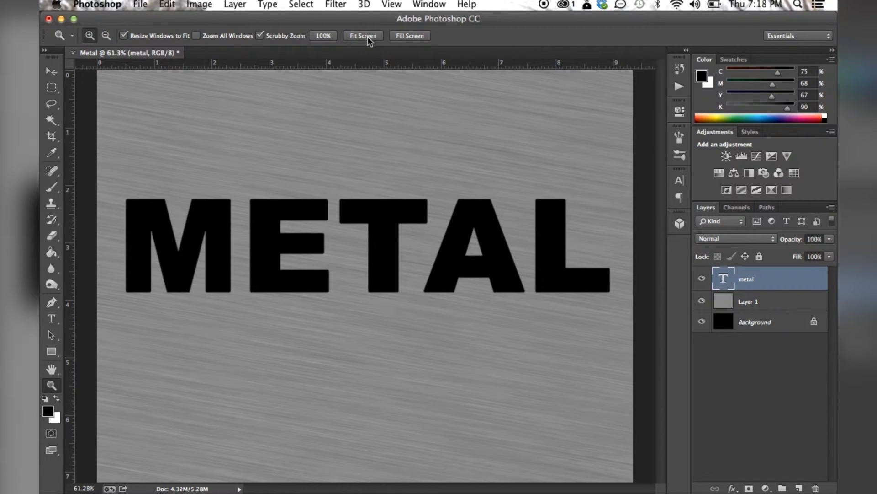
{"action": "key", "text": "v"}
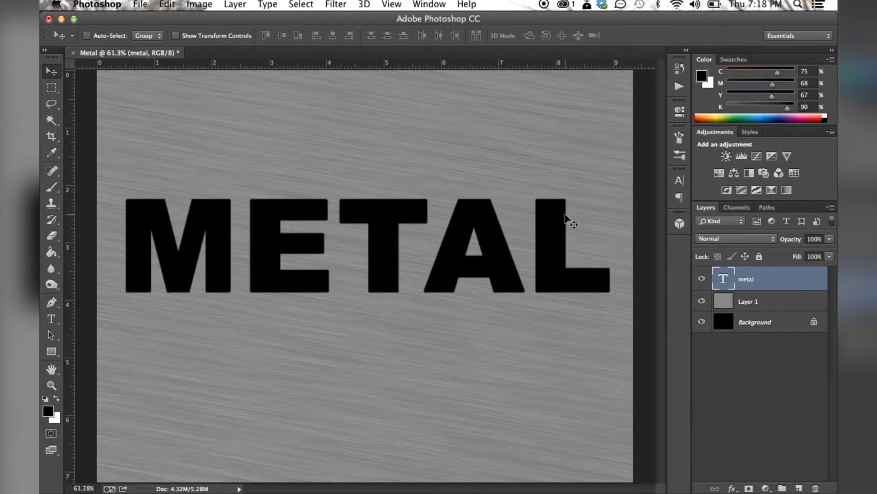
Move the metal text layer beneath Layer 1 and clip the brushed texture of Layer 1 to the text
{"action": "left_click_drag", "start_coordinate": [734, 283], "coordinate": [734, 313]}
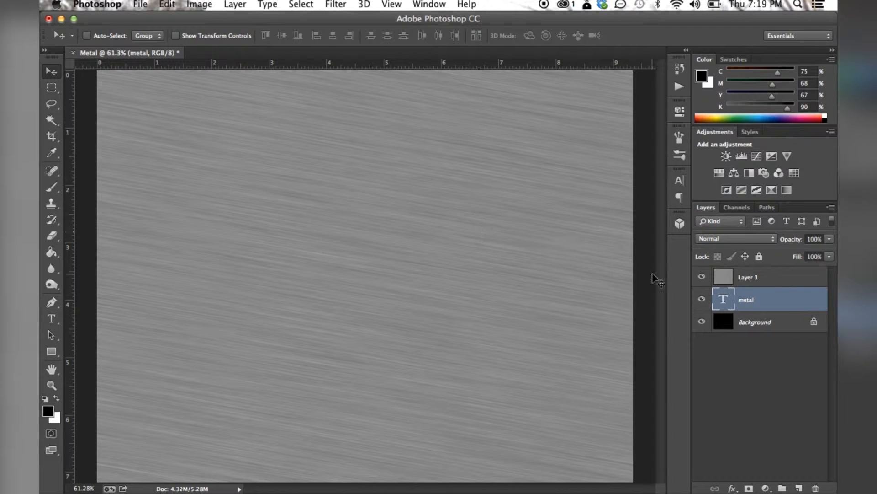
{"action": "right_click", "coordinate": [730, 280]}
{"action": "left_click", "coordinate": [750, 277]}
{"action": "left_click", "coordinate": [236, 5]}
{"action": "left_click", "coordinate": [272, 183]}
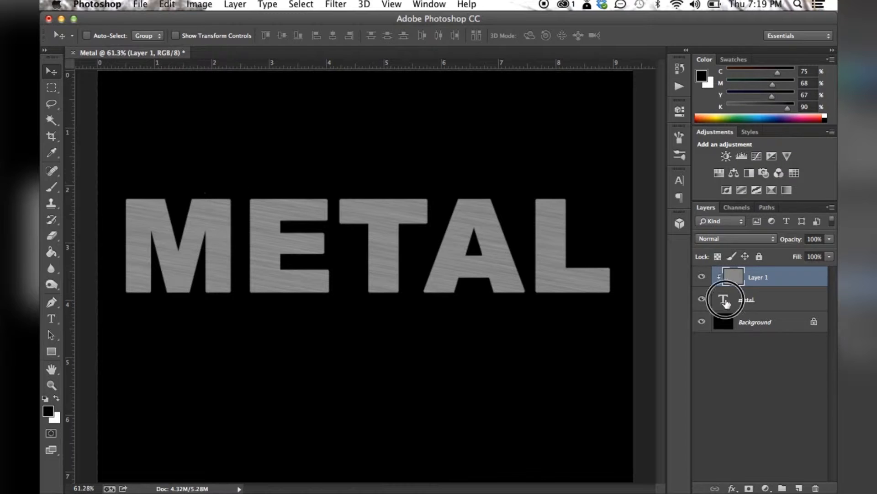
Add a Bevel & Emboss effect to the metal text layer with Chisel Hard technique, 501% depth and 7 px size
{"action": "left_click", "coordinate": [726, 301]}
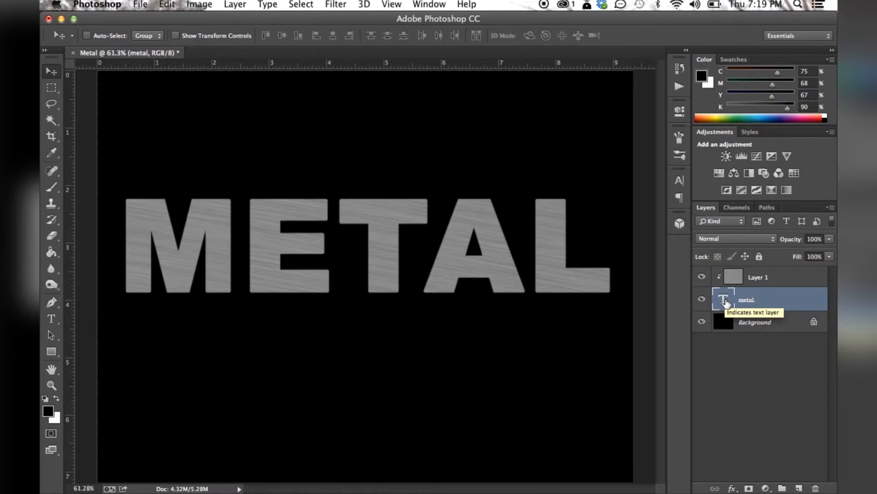
{"action": "left_click", "coordinate": [732, 488]}
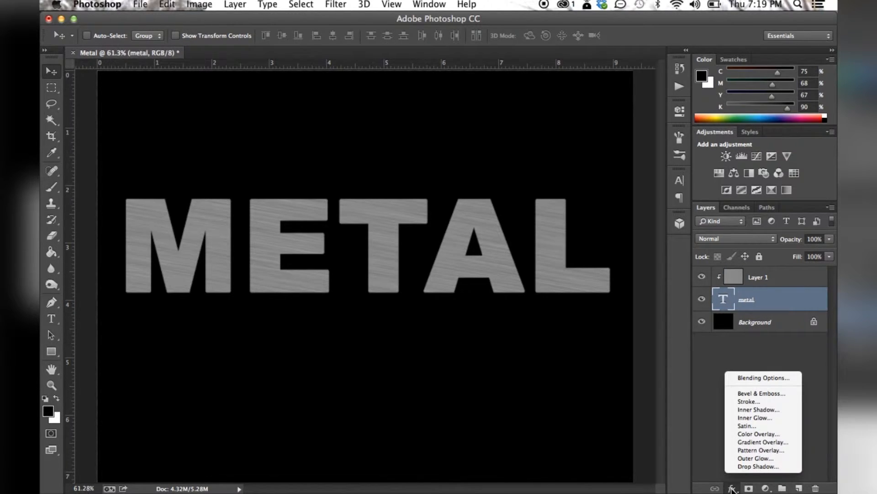
{"action": "left_click", "coordinate": [751, 393]}
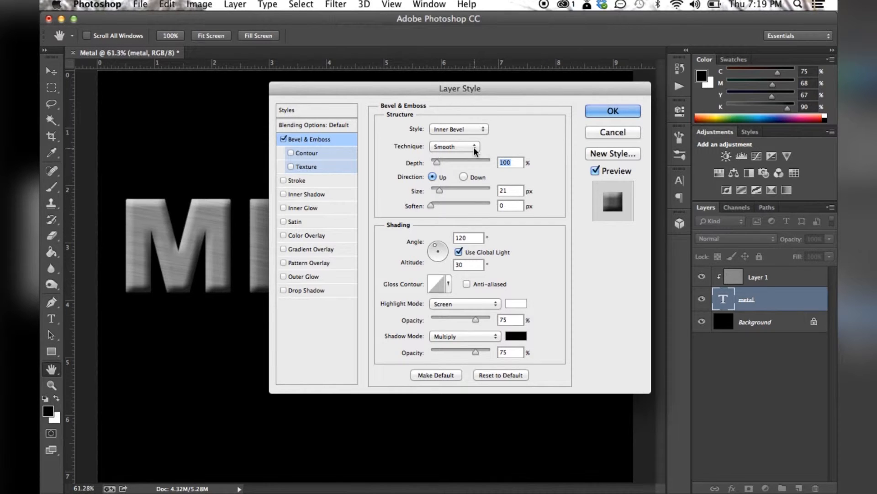
{"action": "left_click", "coordinate": [437, 147]}
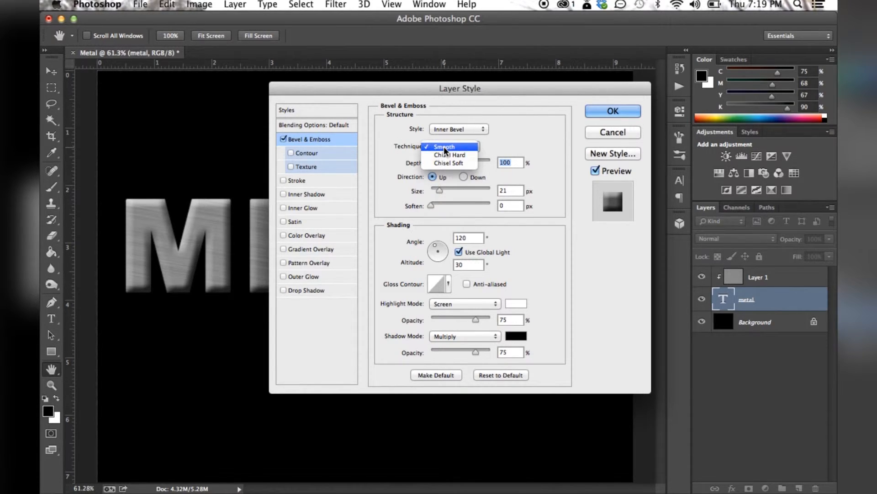
{"action": "left_click", "coordinate": [443, 154]}
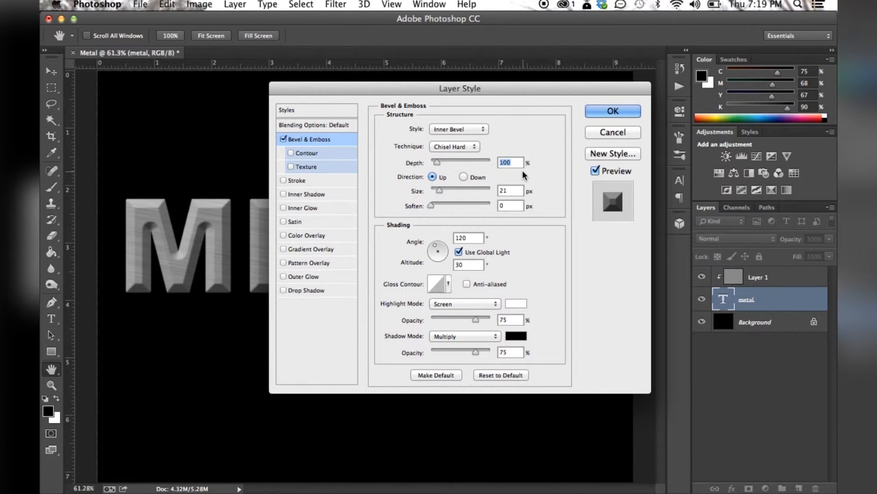
{"action": "type", "text": "501"}
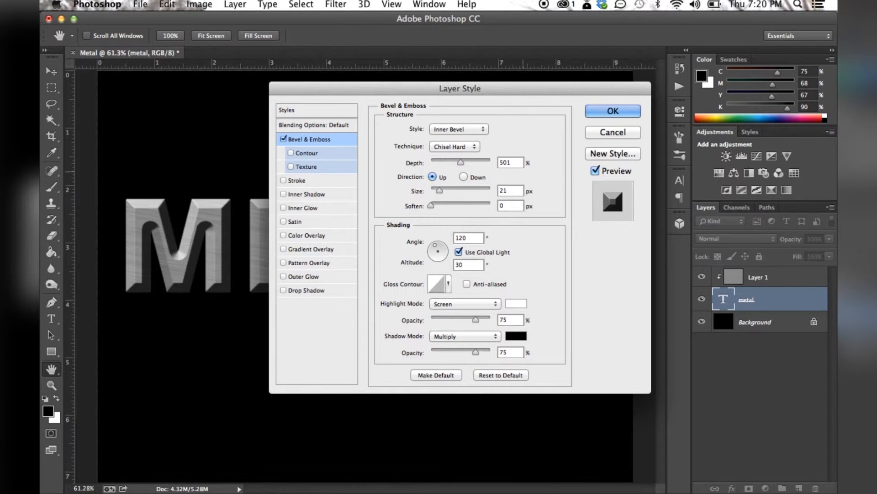
{"action": "key", "text": "Tab"}
{"action": "type", "text": "7"}
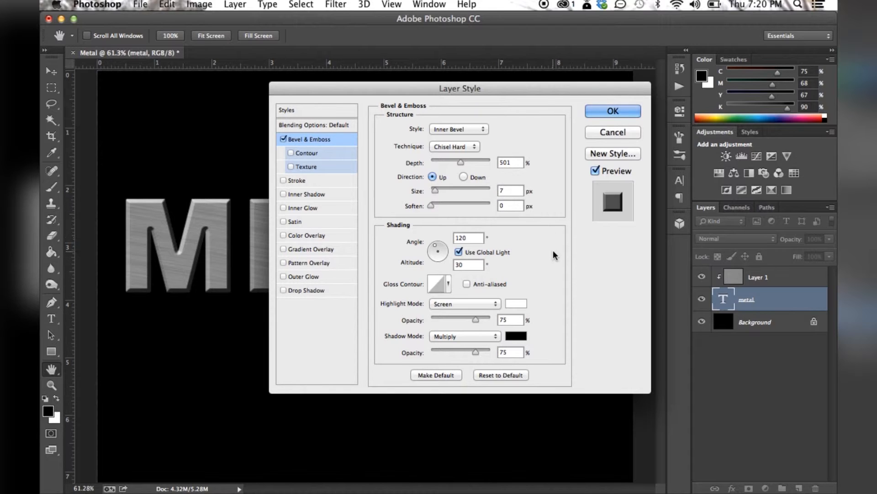
Set the bevel's gloss contour to the Ring preset and enable Anti-aliased for it
{"action": "left_click", "coordinate": [437, 283]}
{"action": "left_click", "coordinate": [478, 121]}
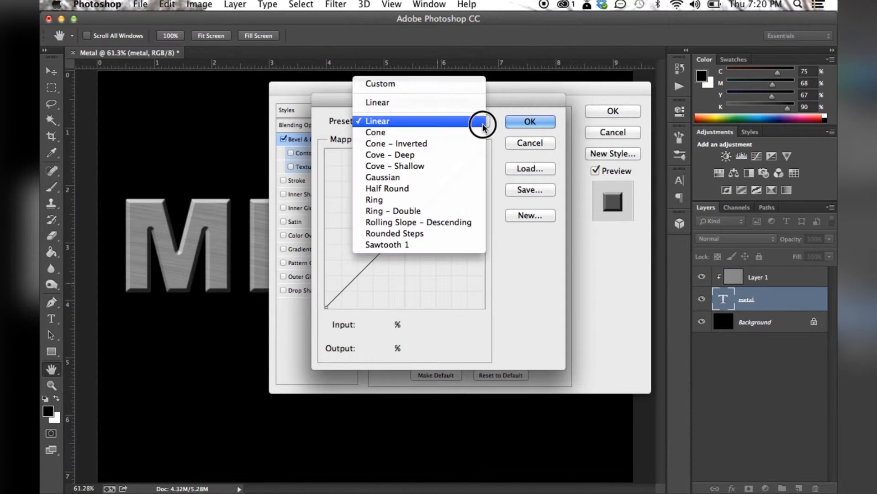
{"action": "left_click", "coordinate": [410, 200]}
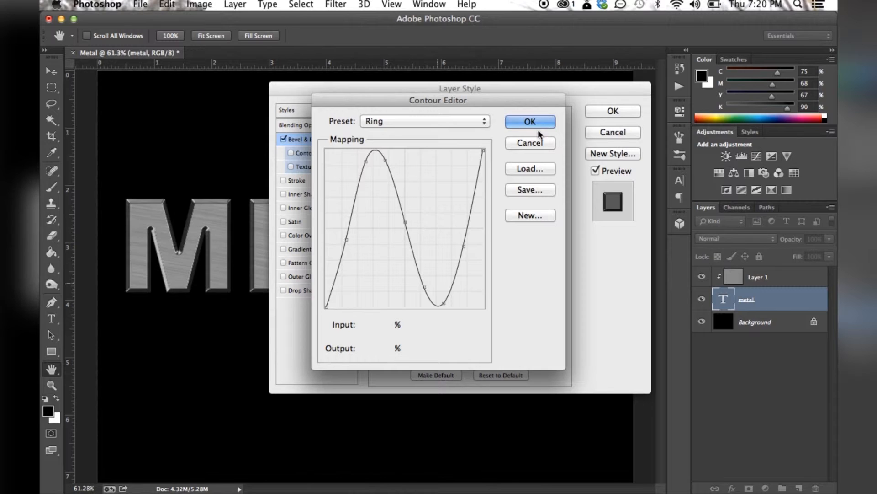
{"action": "left_click", "coordinate": [538, 122]}
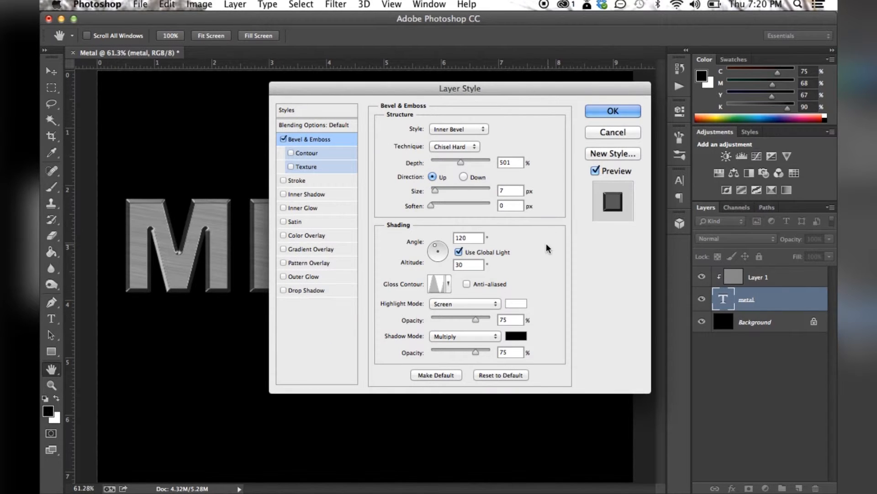
{"action": "left_click", "coordinate": [466, 283]}
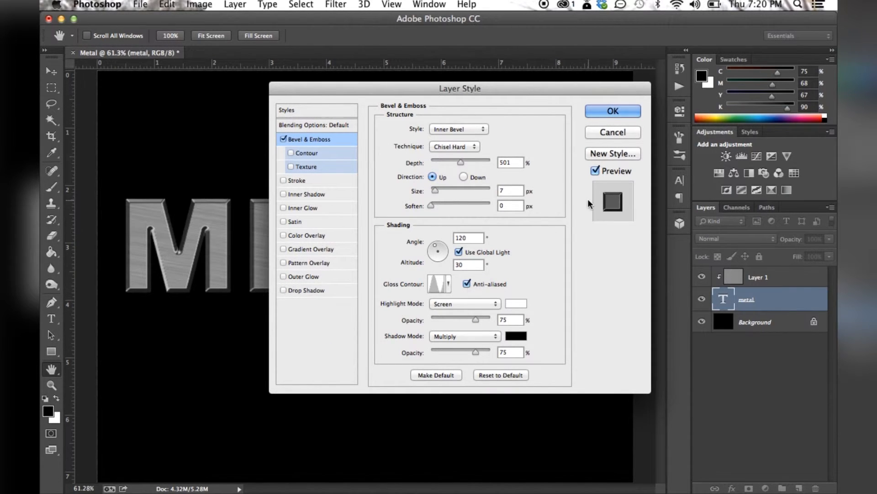
{"action": "left_click", "coordinate": [467, 284]}
{"action": "left_click", "coordinate": [466, 284]}
Add a Gradient Overlay to the metal text using the black-to-white Foreground to Background preset
{"action": "left_click", "coordinate": [315, 249]}
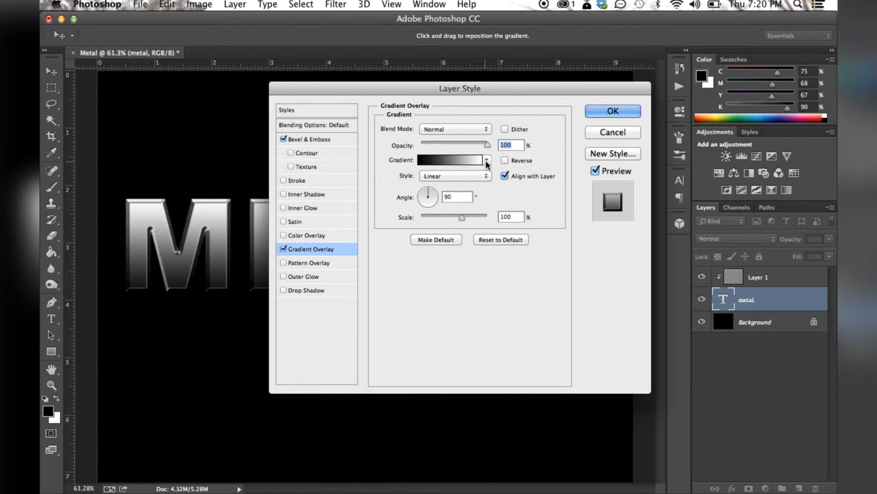
{"action": "left_click", "coordinate": [455, 159]}
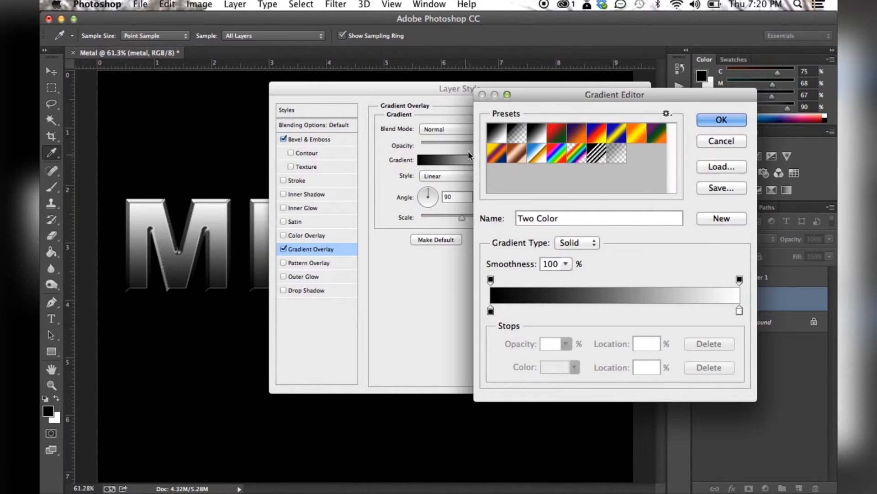
{"action": "left_click", "coordinate": [496, 135]}
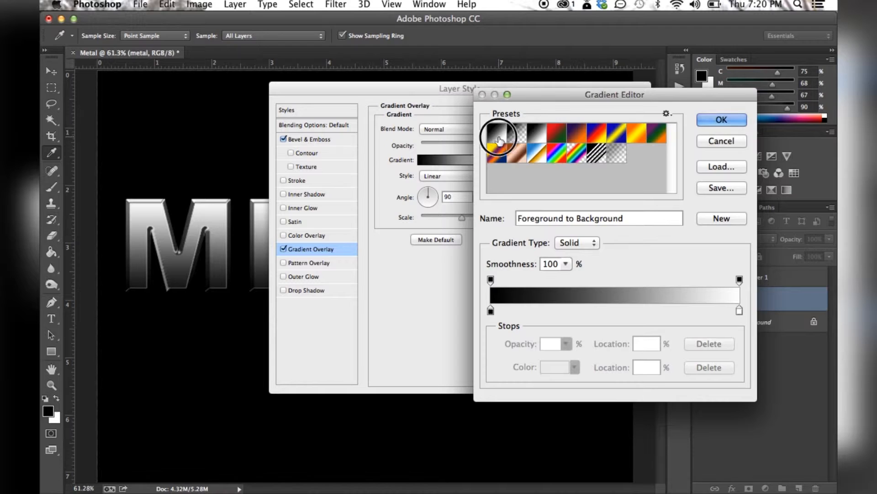
{"action": "double_click", "coordinate": [496, 135]}
{"action": "left_click", "coordinate": [592, 228]}
{"action": "left_click", "coordinate": [722, 119]}
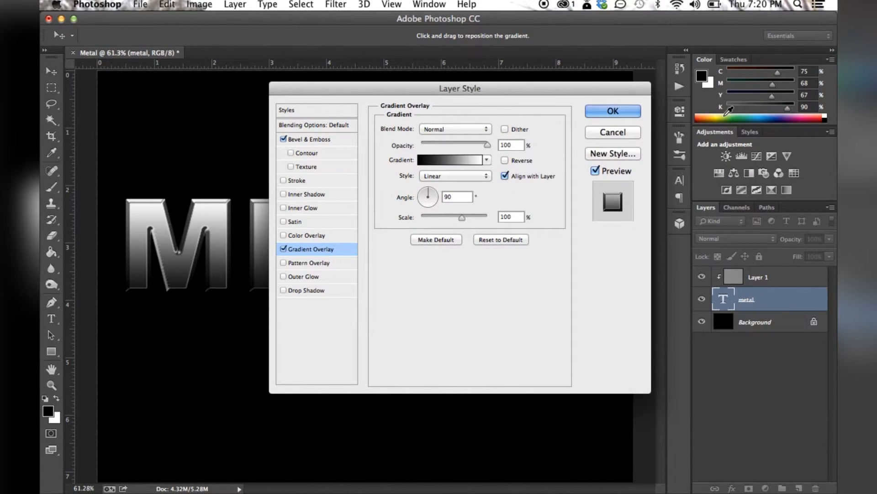
Set the gradient overlay's opacity to 70% and its blend mode to Overlay, and apply the layer style
{"action": "double_click", "coordinate": [503, 145]}
{"action": "type", "text": "70"}
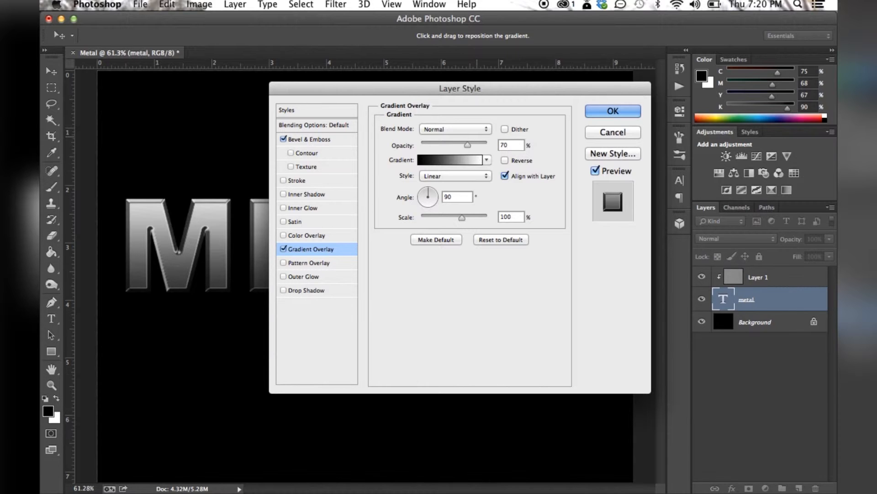
{"action": "left_click", "coordinate": [483, 128]}
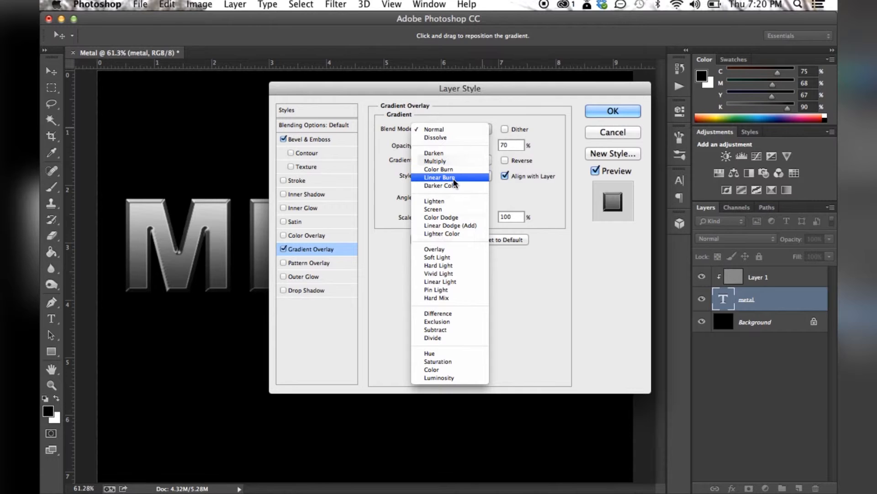
{"action": "left_click", "coordinate": [446, 250]}
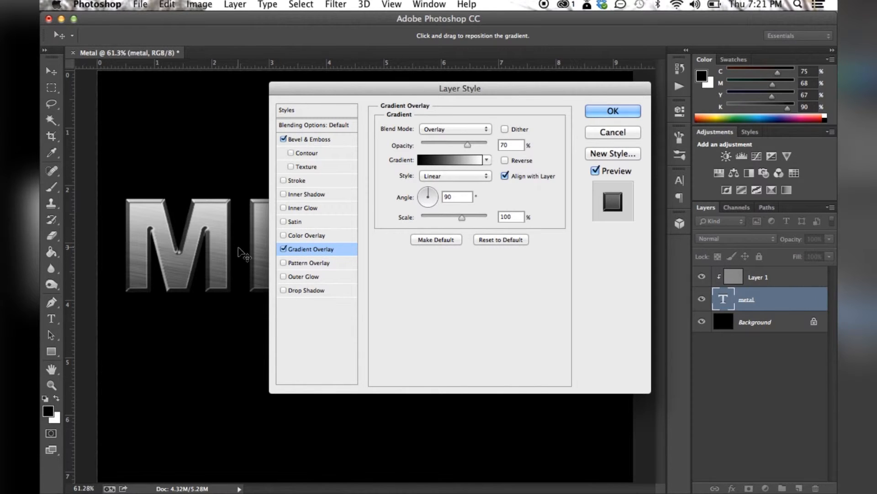
{"action": "left_click", "coordinate": [613, 111]}
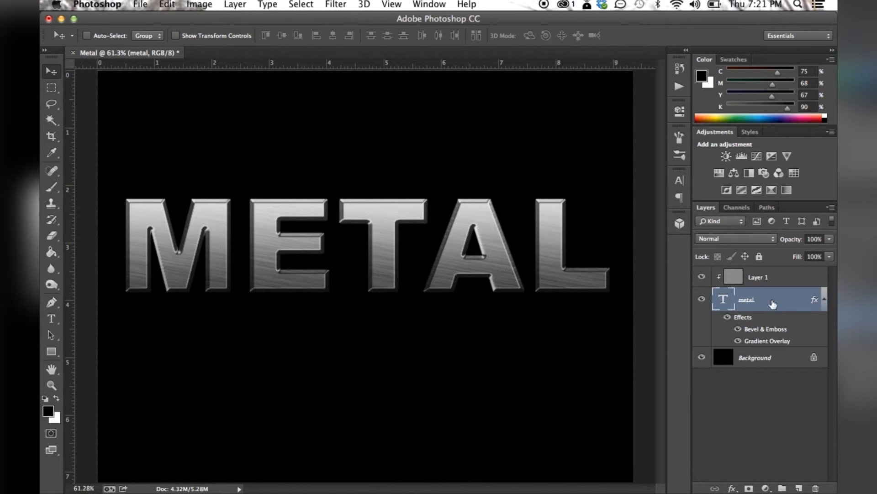
Create a new layer above Layer 1, clipped to the previous layer, with its blend mode set to Overlay
{"action": "left_click", "coordinate": [739, 278]}
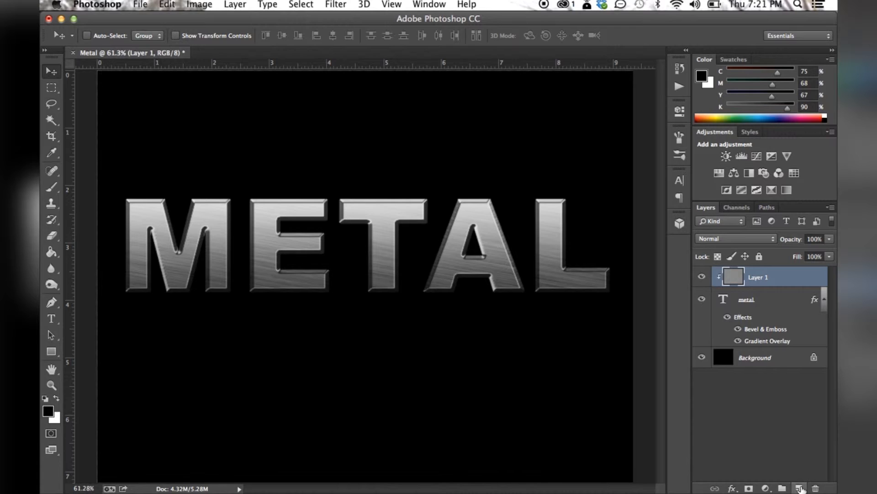
{"action": "left_click", "coordinate": [800, 488], "text": "alt"}
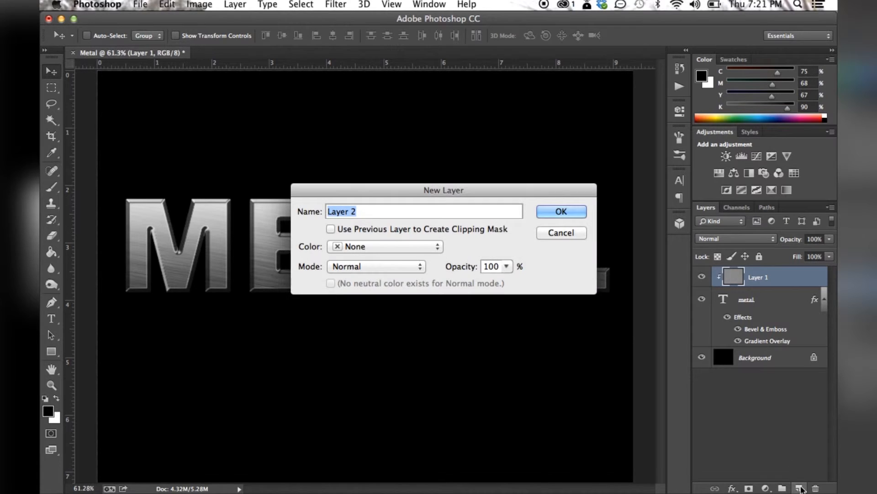
{"action": "left_click", "coordinate": [331, 229]}
{"action": "left_click", "coordinate": [368, 267]}
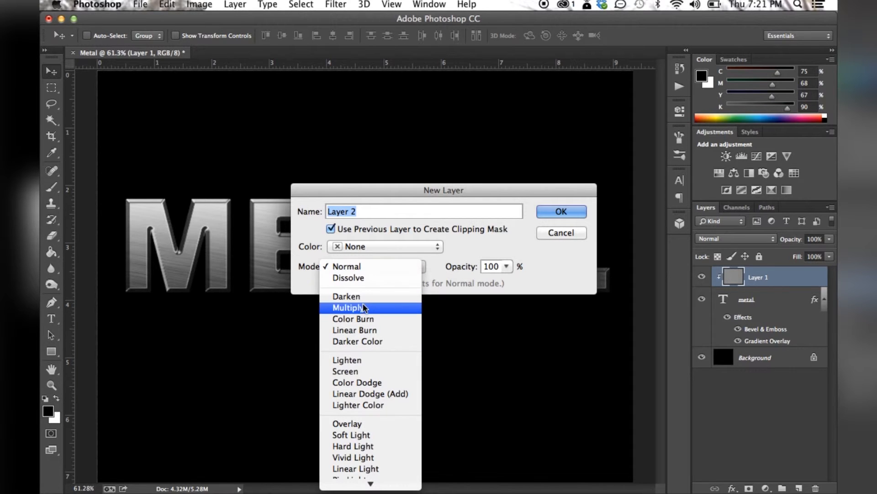
{"action": "left_click", "coordinate": [358, 426]}
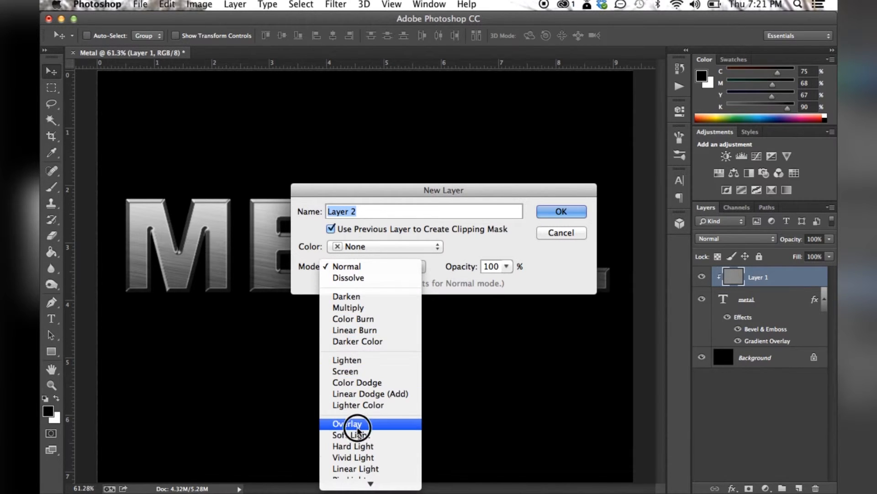
{"action": "left_click", "coordinate": [571, 214]}
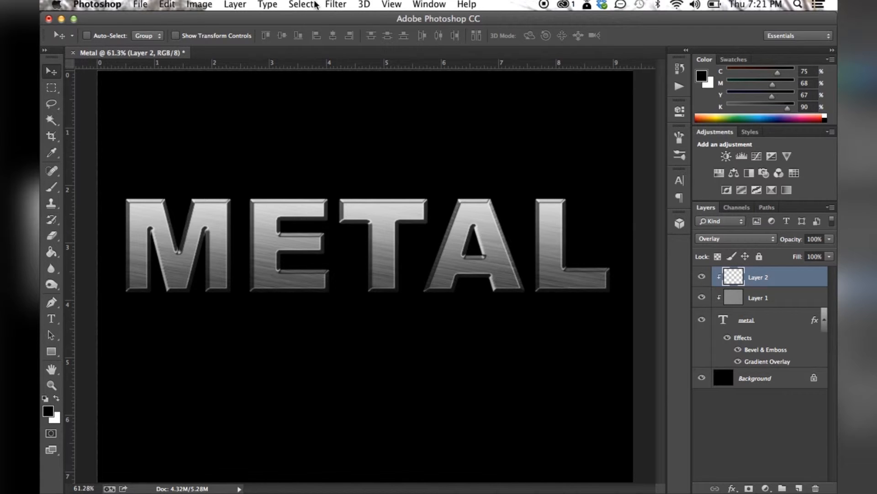
Render Clouds on the new clipped Overlay layer
{"action": "left_click", "coordinate": [337, 4]}
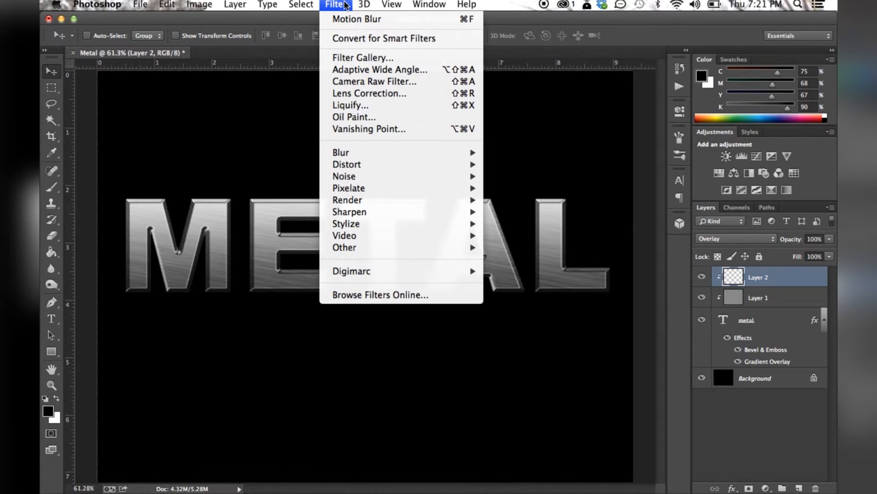
{"action": "mouse_move", "coordinate": [372, 200]}
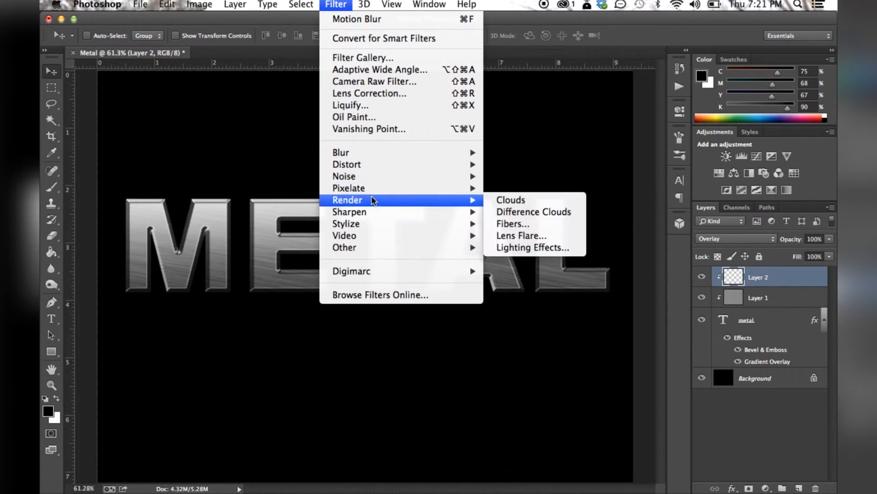
{"action": "left_click", "coordinate": [496, 202]}
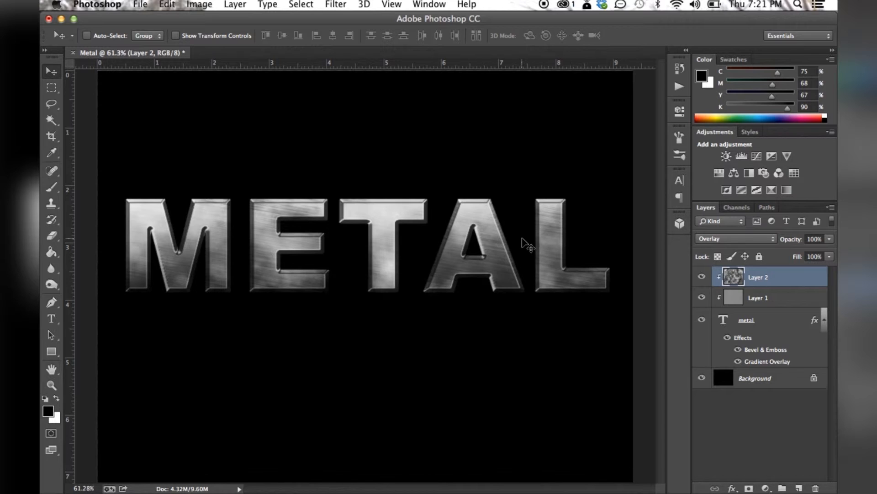
Apply a Gaussian Blur with a 10.0-pixel radius to the clouds on Layer 2
{"action": "left_click", "coordinate": [336, 4]}
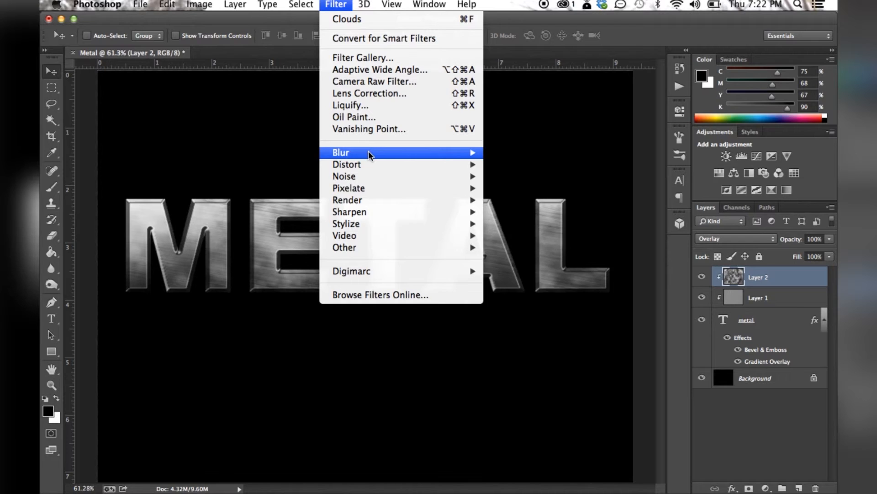
{"action": "mouse_move", "coordinate": [368, 150]}
{"action": "left_click", "coordinate": [547, 243]}
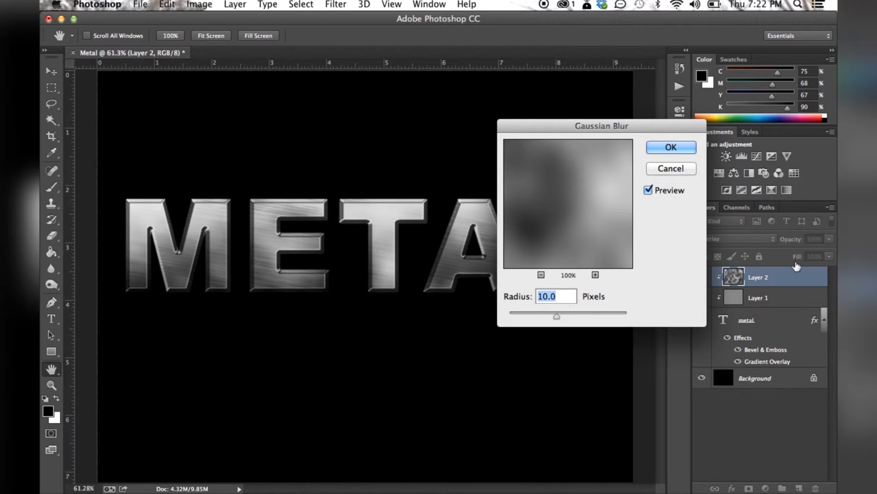
{"action": "left_click", "coordinate": [671, 147]}
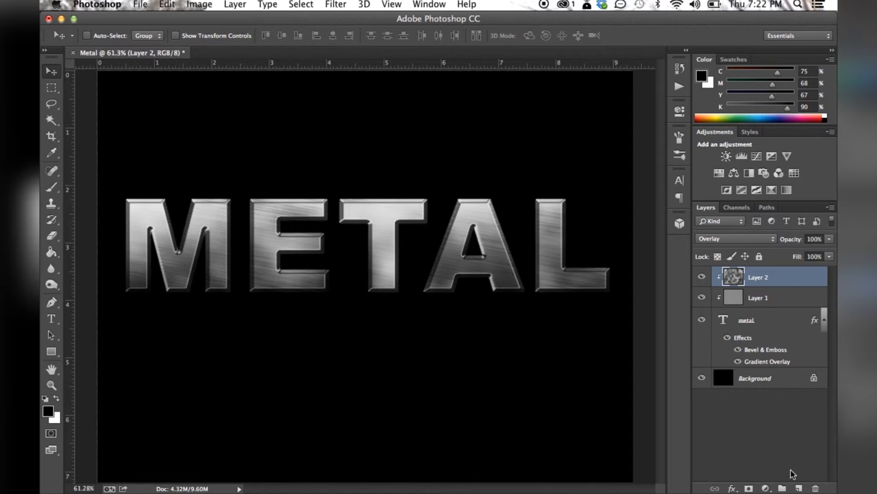
Create a new layer above Layer 2, clipped to the previous layer, in Multiply mode and filled with the Multiply-neutral white
{"action": "left_click", "coordinate": [799, 488], "text": "alt"}
{"action": "left_click", "coordinate": [331, 229]}
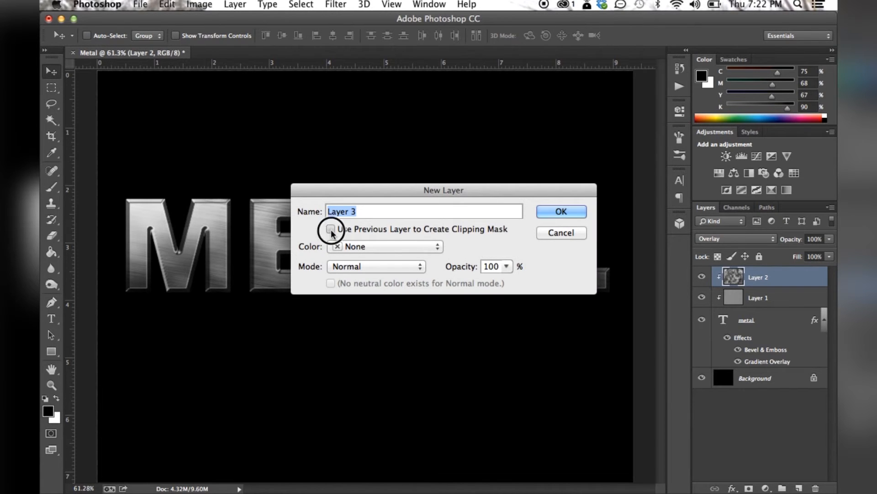
{"action": "left_click", "coordinate": [360, 265]}
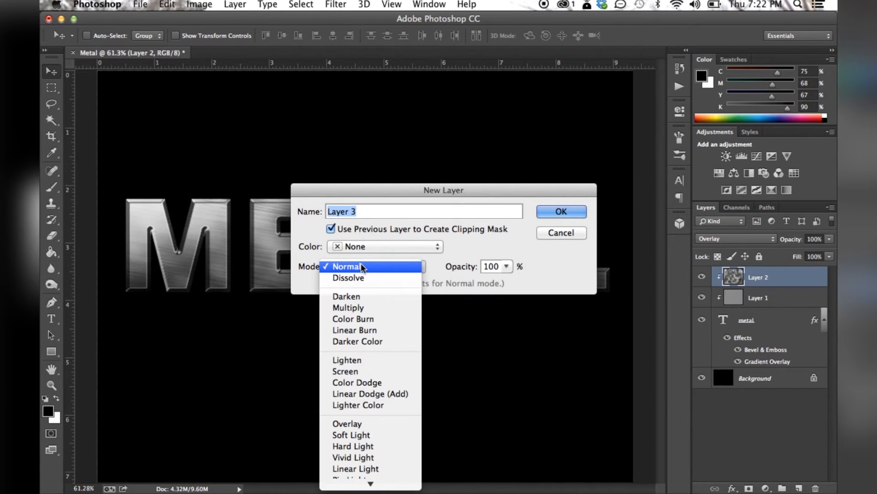
{"action": "left_click", "coordinate": [361, 308]}
{"action": "left_click", "coordinate": [332, 284]}
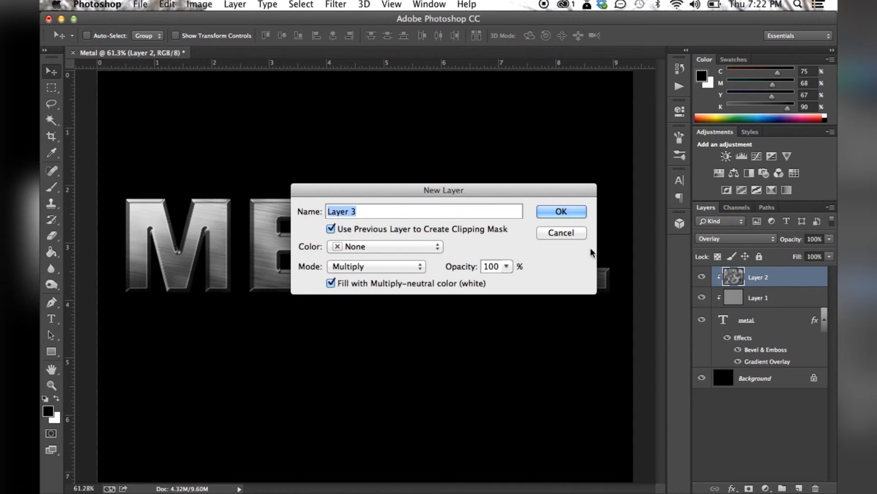
{"action": "left_click", "coordinate": [561, 211]}
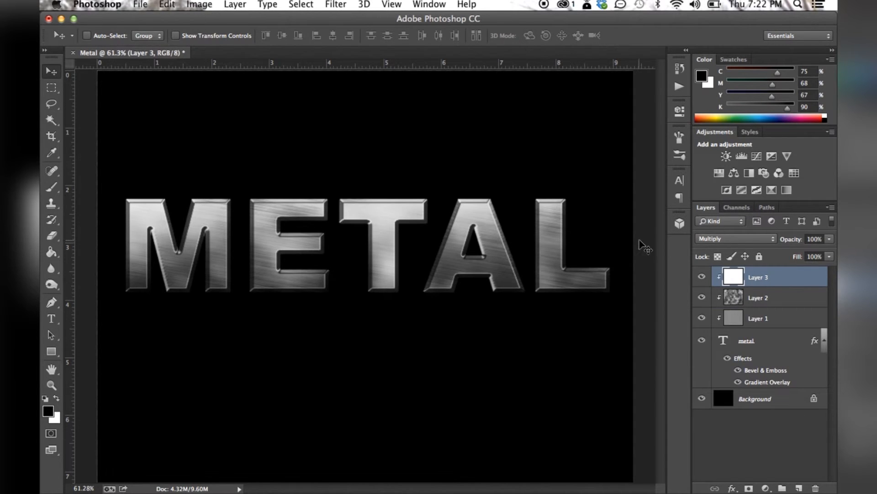
Add monochromatic Gaussian noise of 150.65% to the white Multiply layer
{"action": "left_click", "coordinate": [336, 5]}
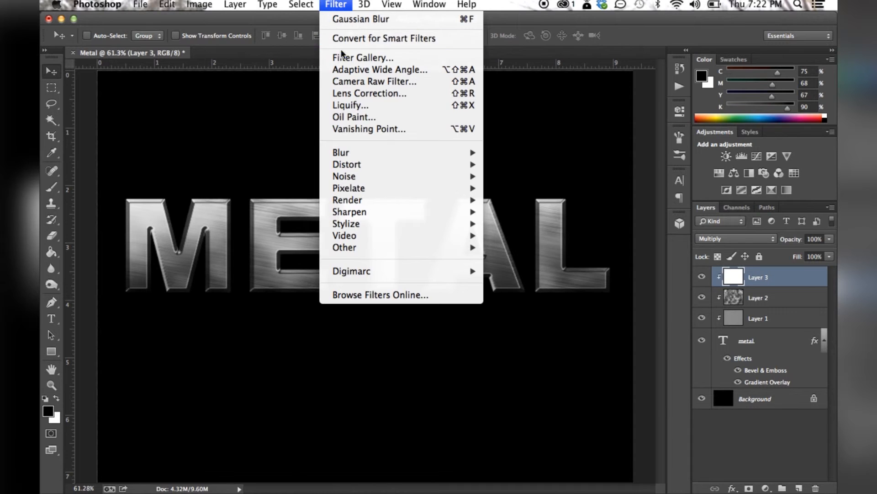
{"action": "mouse_move", "coordinate": [390, 181]}
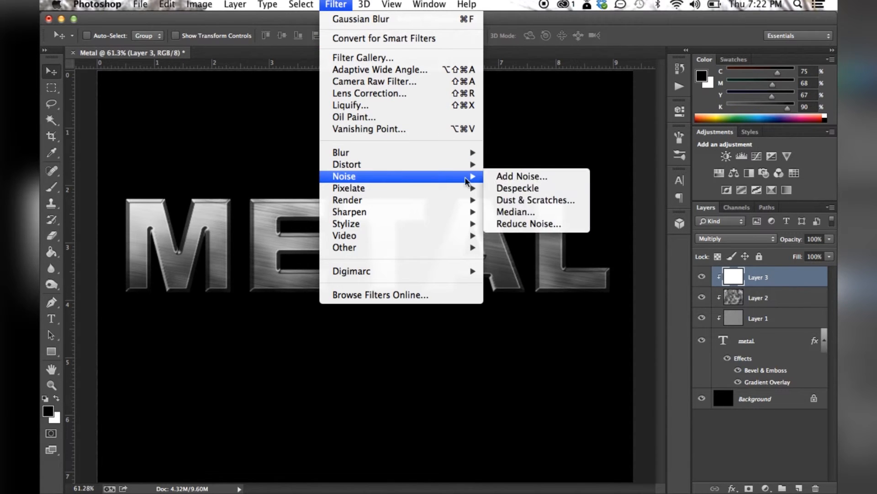
{"action": "left_click", "coordinate": [521, 175]}
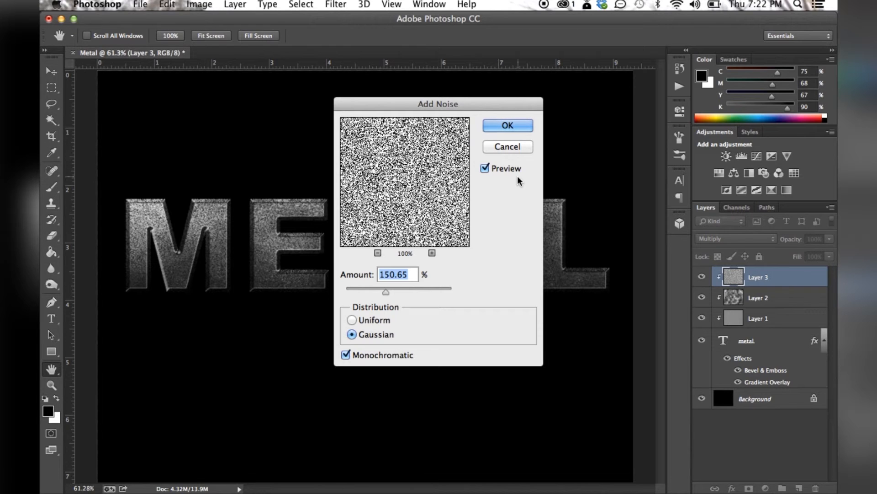
{"action": "left_click", "coordinate": [506, 126]}
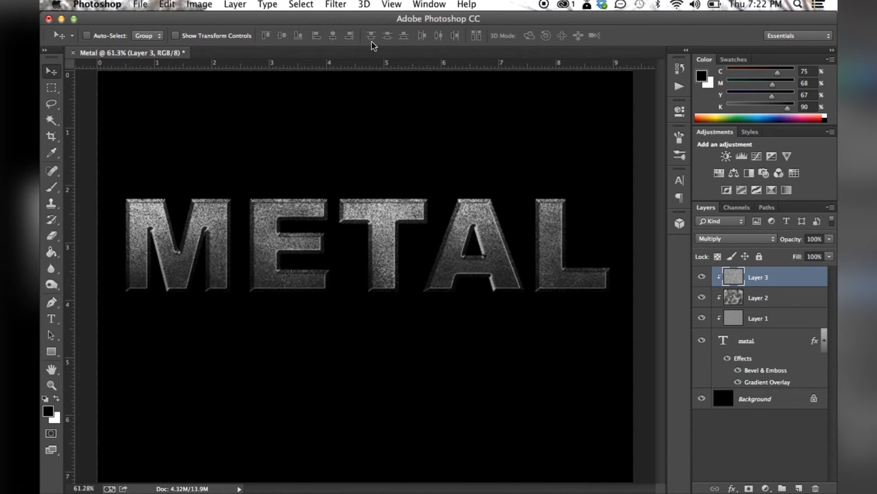
Apply the Median noise filter with a radius of 9 pixels to the noise layer
{"action": "left_click", "coordinate": [336, 5]}
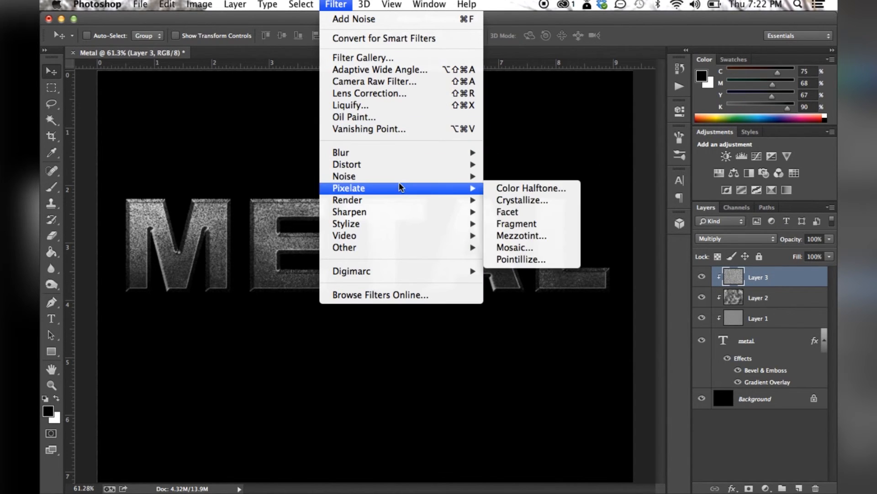
{"action": "mouse_move", "coordinate": [399, 182]}
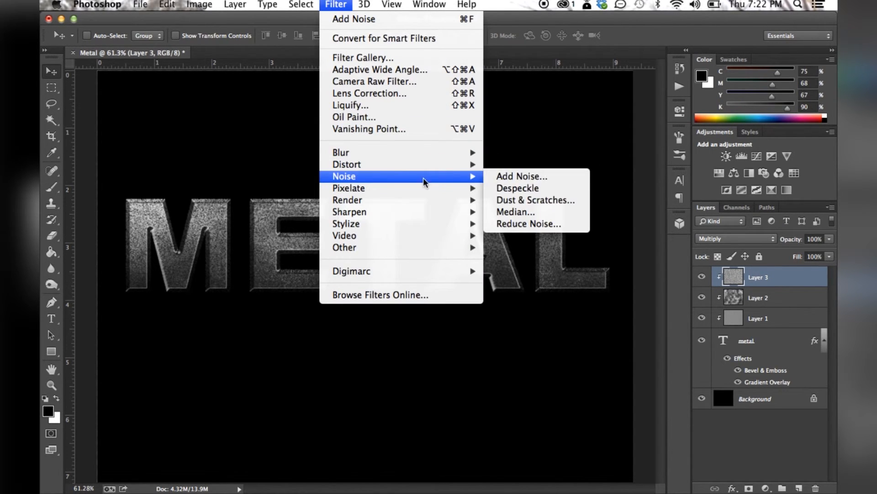
{"action": "left_click", "coordinate": [509, 212]}
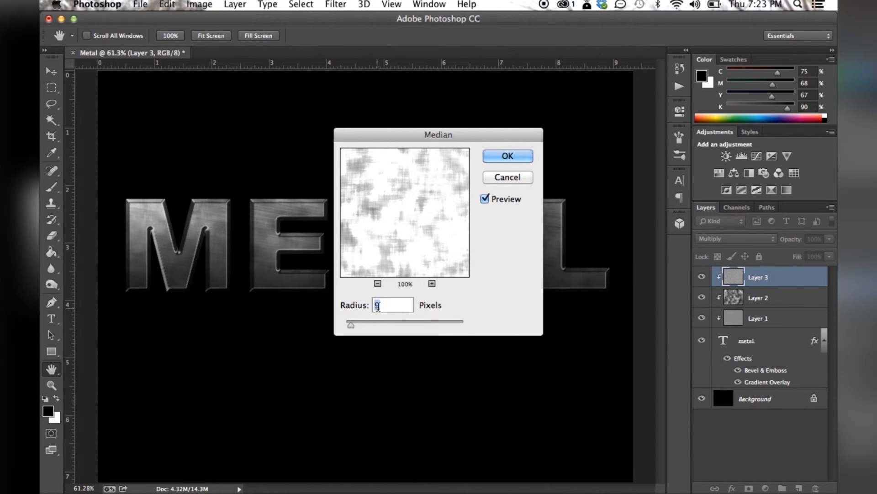
{"action": "left_click", "coordinate": [504, 156]}
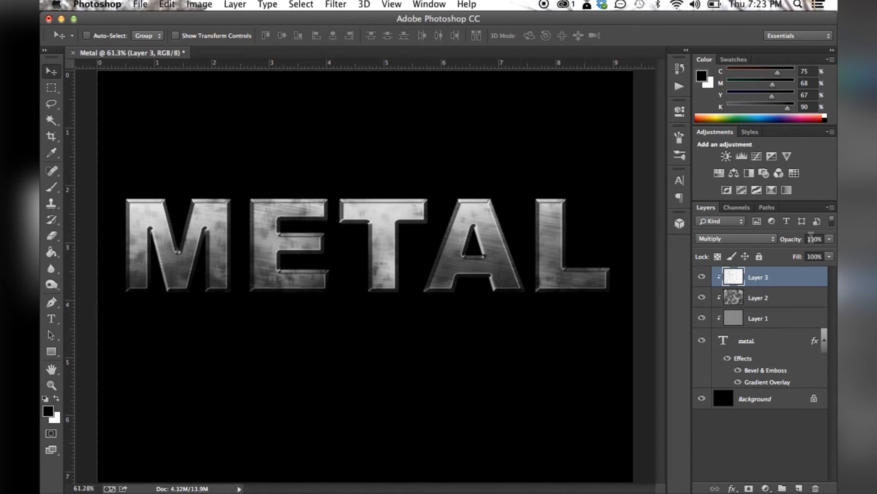
Set the opacity of the Multiply layer, Layer 3, to 70%
{"action": "left_click", "coordinate": [816, 239]}
{"action": "type", "text": "70"}
{"action": "key", "text": "Tab"}
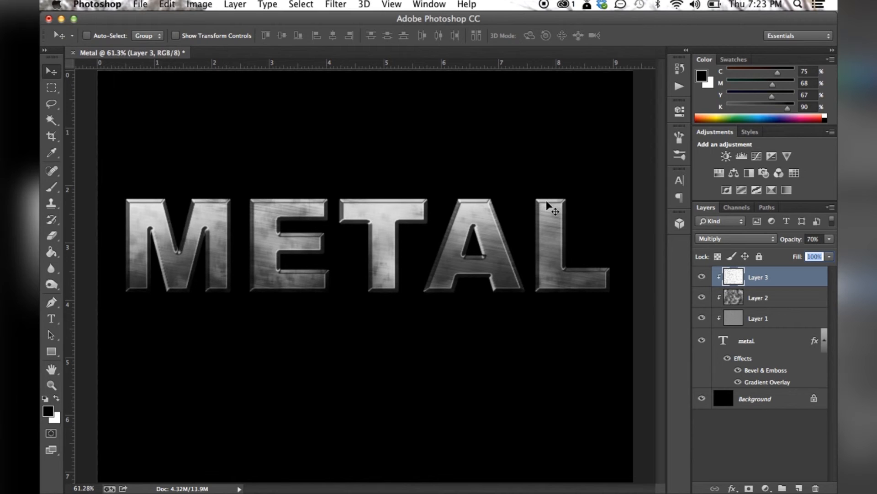
{"action": "left_click", "coordinate": [493, 215]}
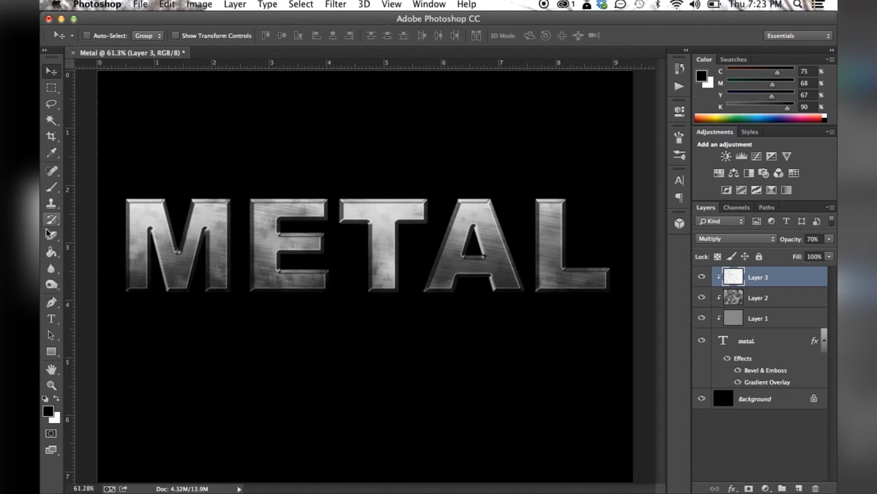
Change the font of the whole METAL text to Baskerville and commit the edit
{"action": "left_click", "coordinate": [50, 319]}
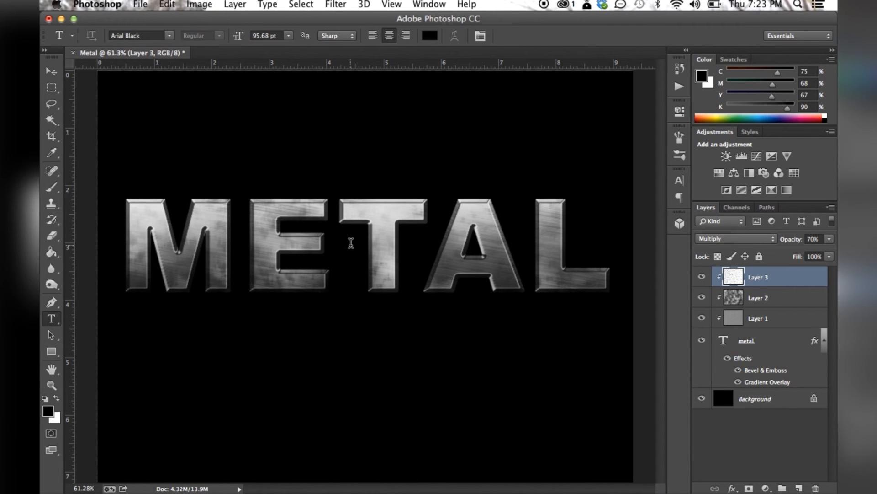
{"action": "left_click", "coordinate": [351, 243]}
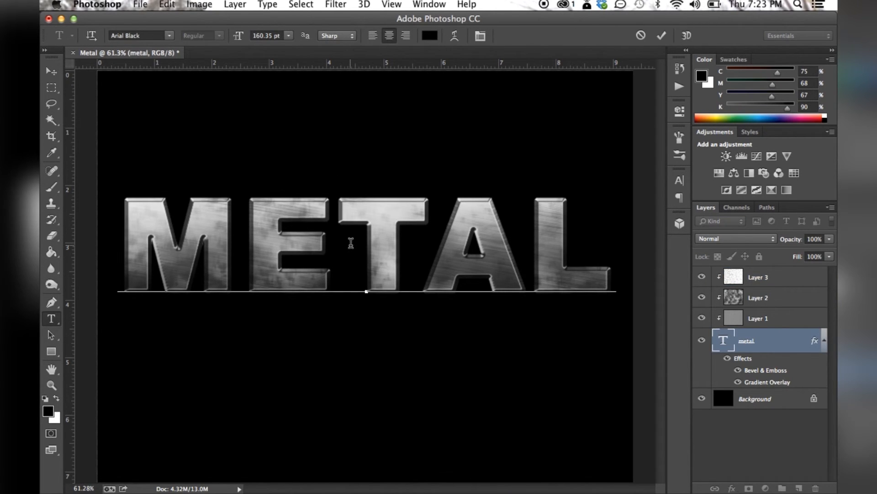
{"action": "key", "text": "ctrl+a"}
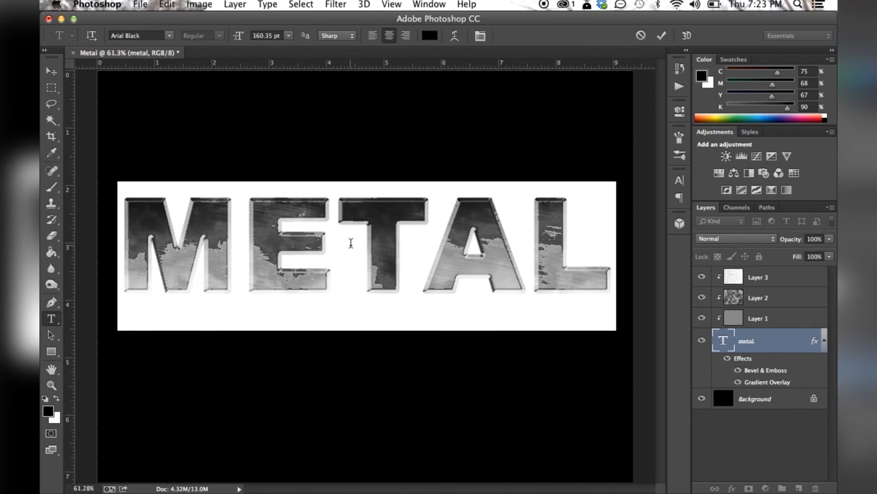
{"action": "left_click", "coordinate": [173, 36]}
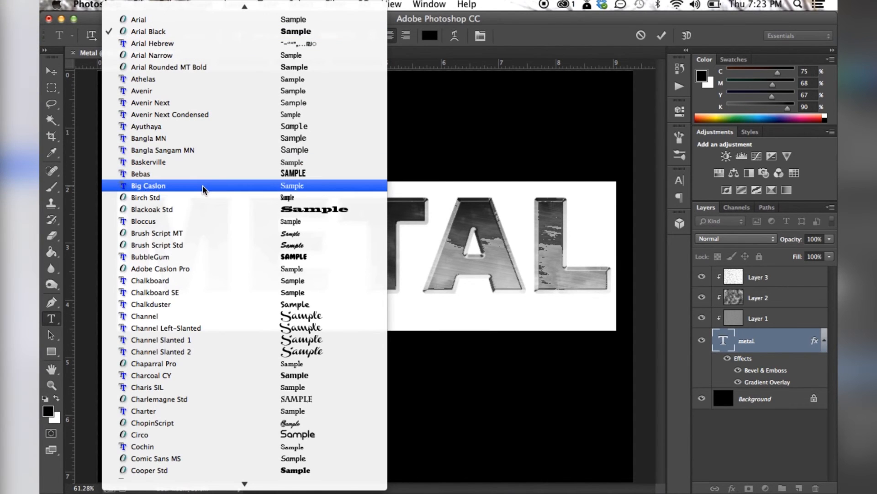
{"action": "left_click", "coordinate": [221, 162]}
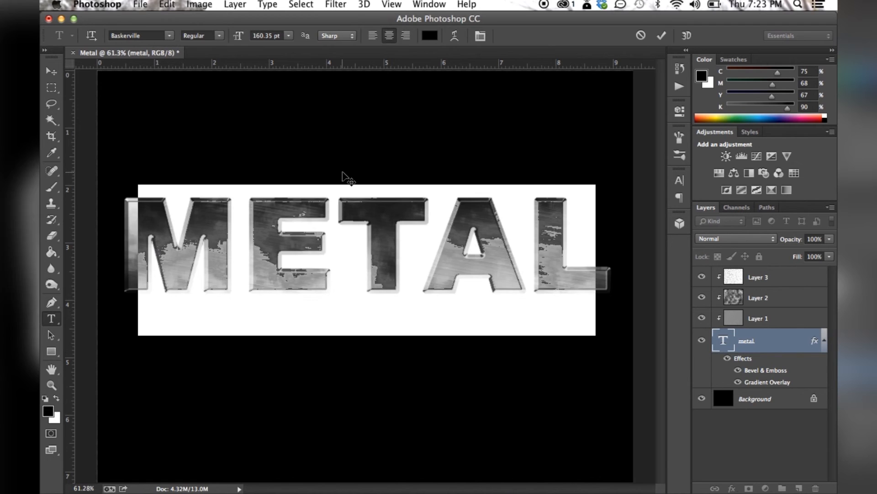
{"action": "left_click", "coordinate": [50, 74]}
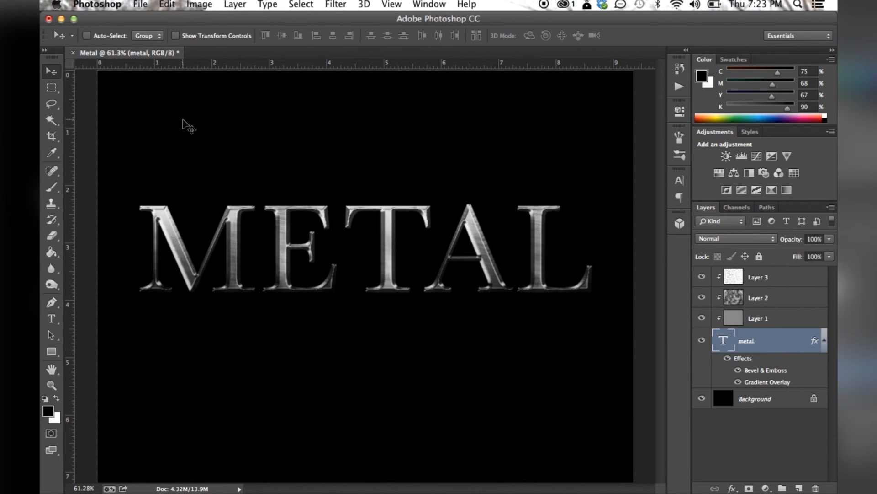
Replace the METAL text with STUFF, OF and THINGS on three lines, and move it upward so every line fits on the canvas
{"action": "key", "text": "t"}
{"action": "left_click_drag", "start_coordinate": [594, 249], "coordinate": [133, 232]}
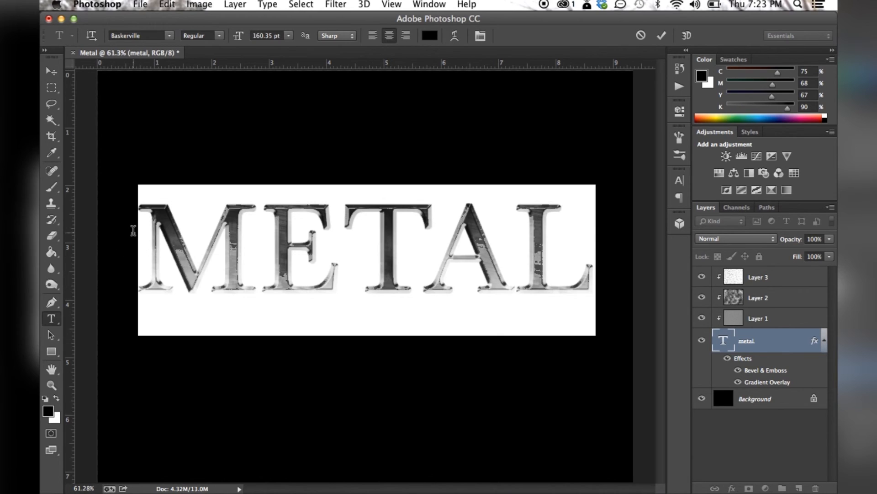
{"action": "type", "text": "STUF"}
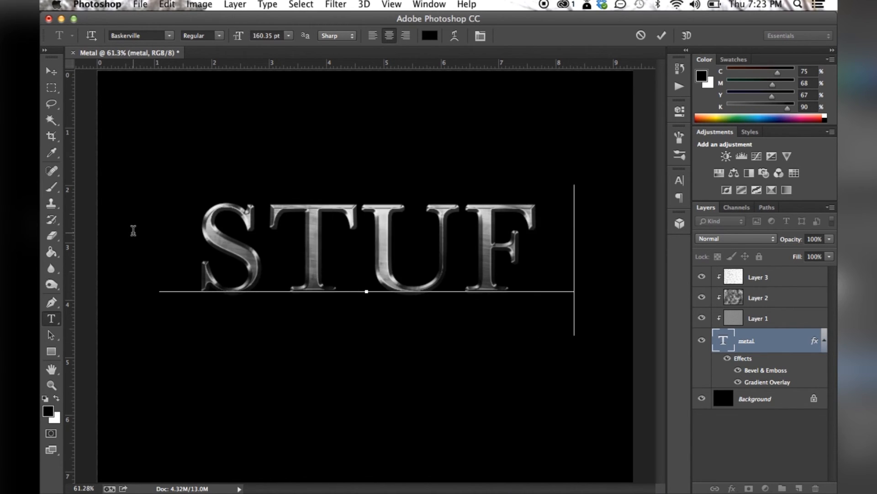
{"action": "type", "text": "F"}
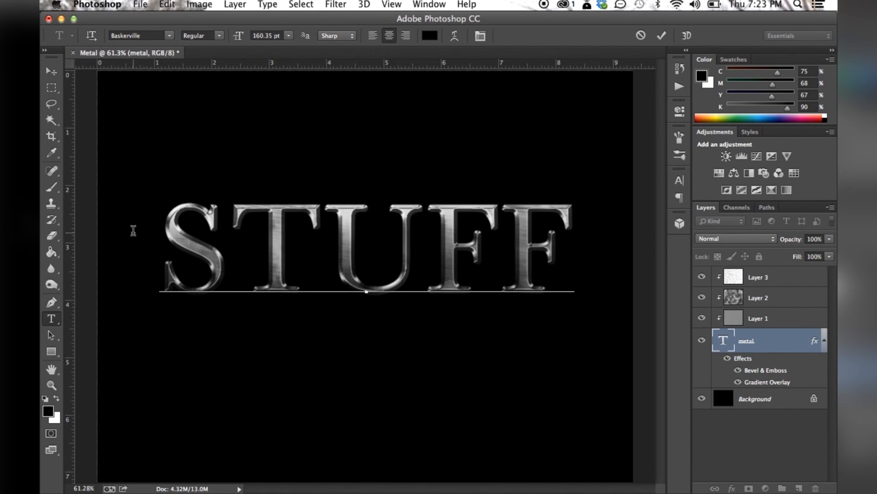
{"action": "key", "text": "Return"}
{"action": "type", "text": "OF"}
{"action": "key", "text": "Return"}
{"action": "type", "text": "THINGS"}
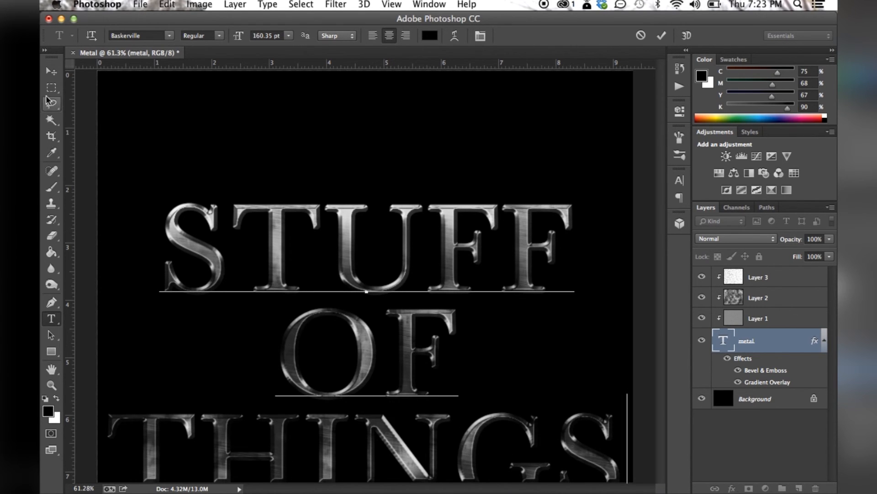
{"action": "left_click", "coordinate": [51, 72]}
{"action": "left_click_drag", "start_coordinate": [349, 262], "coordinate": [348, 192]}
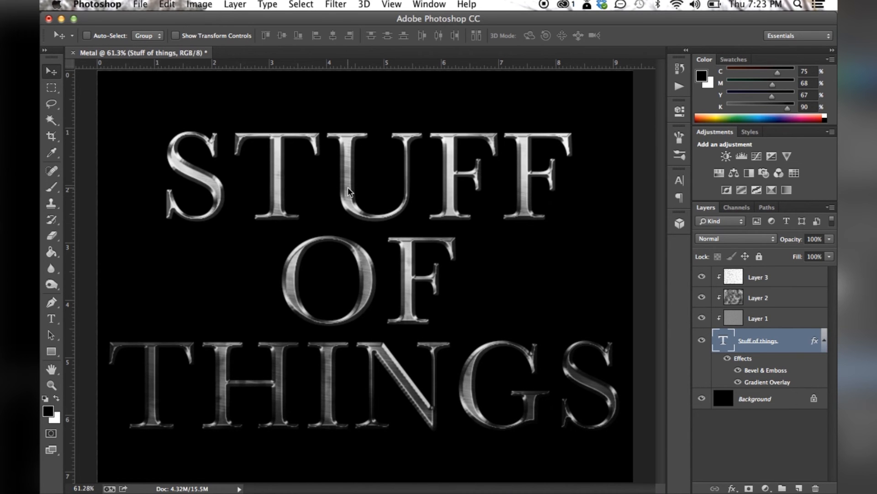